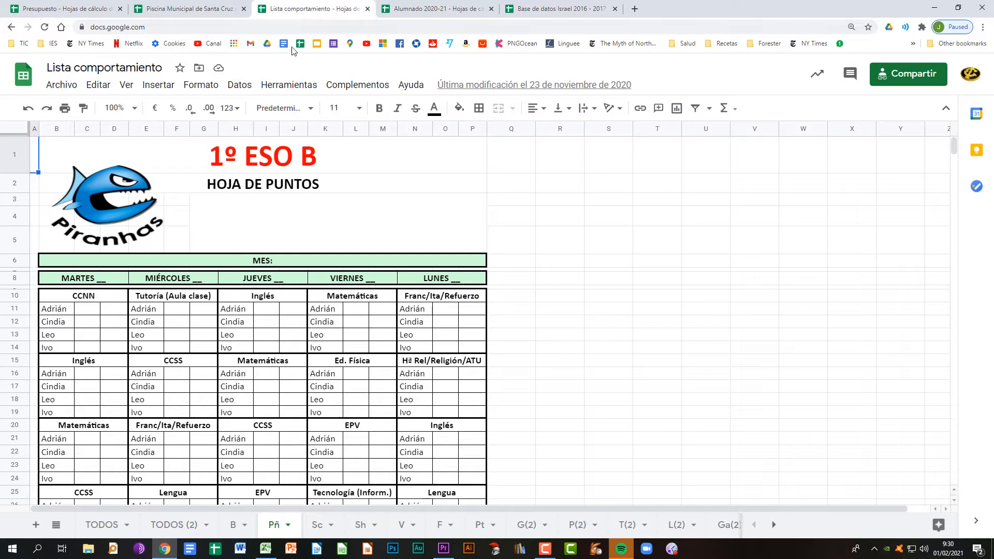
# Show the TODOS sheet of the behaviour list and switch to the Alumnado 2020-21 spreadsheet
pyautogui.click(102, 525)
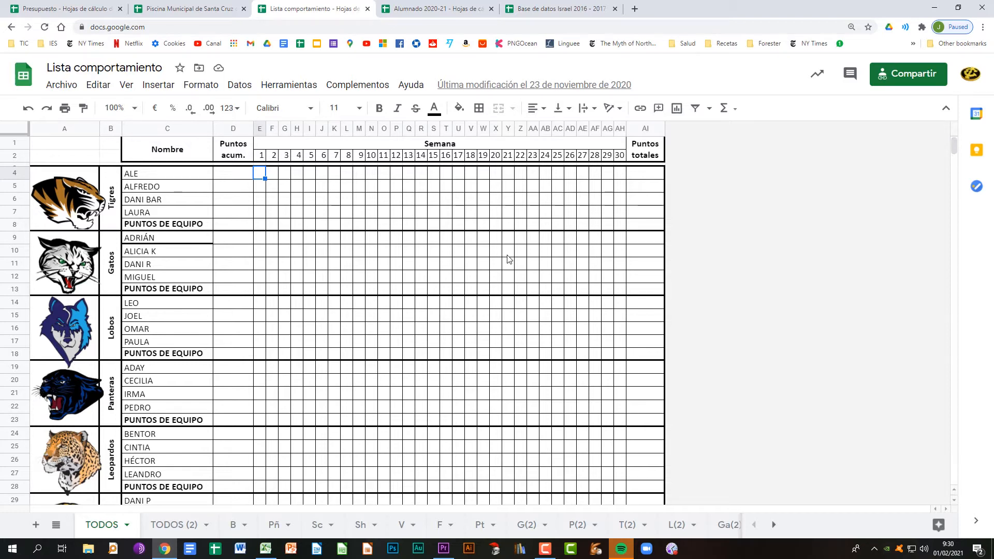
pyautogui.click(426, 9)
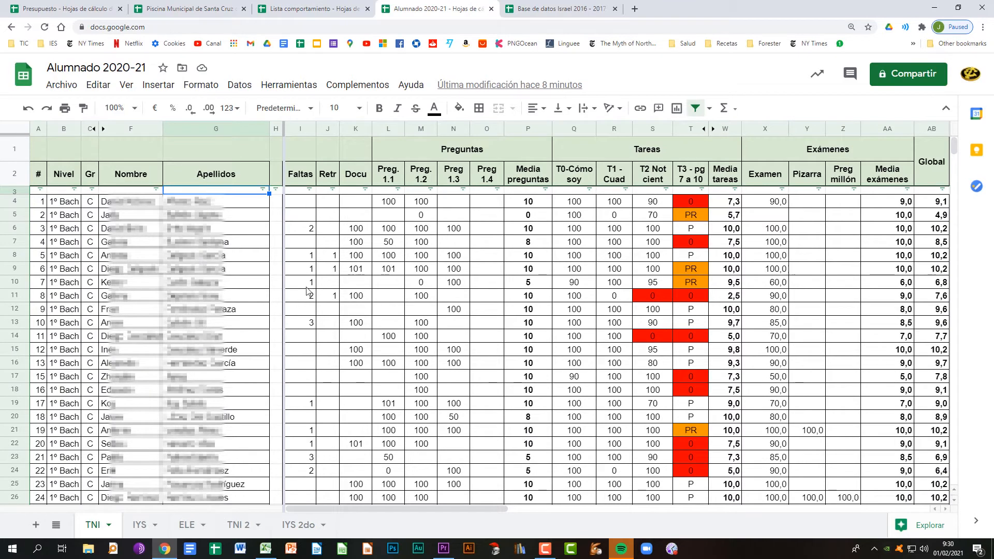
# Sort the student table A → Z by Nombre and re-sort it A → Z by Apellidos
pyautogui.click(156, 189)
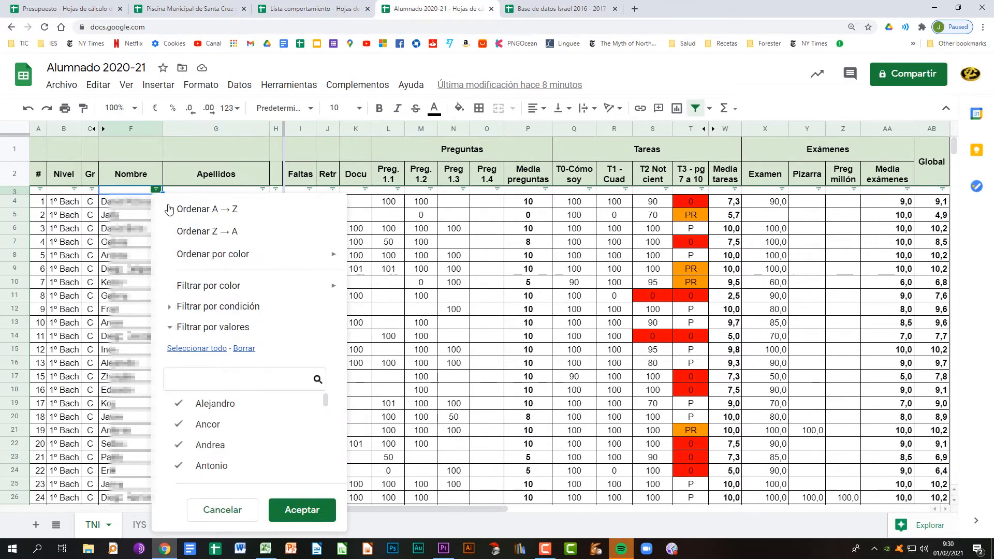
pyautogui.click(174, 206)
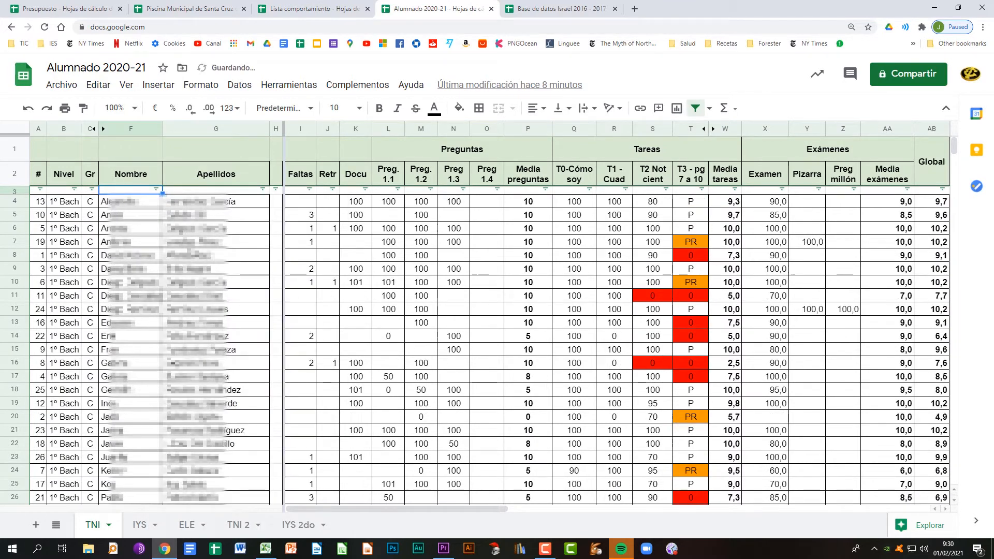
pyautogui.click(262, 189)
pyautogui.click(161, 209)
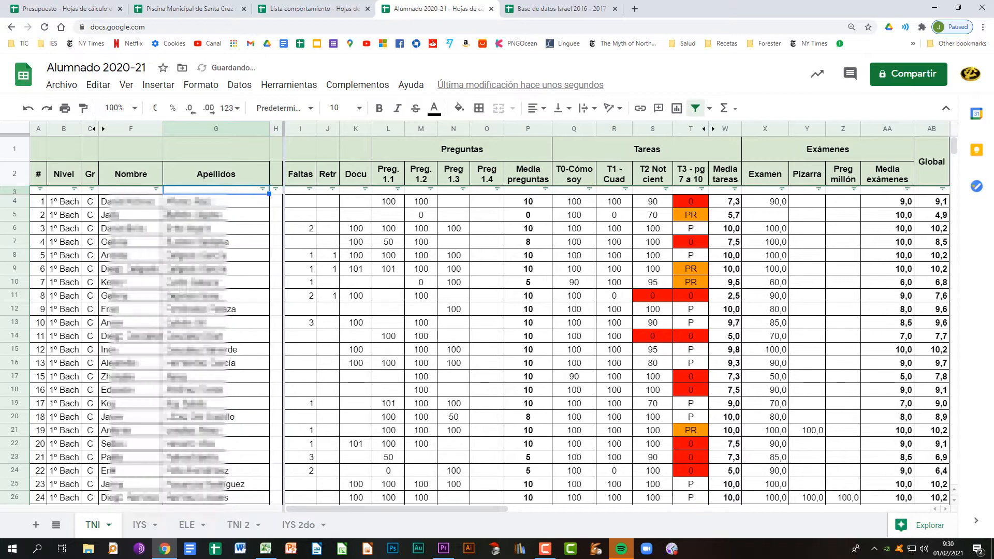
# Sort the Base de datos Israel 2016 - 2017 spreadsheet A → Z by the Ranking column
pyautogui.click(510, 5)
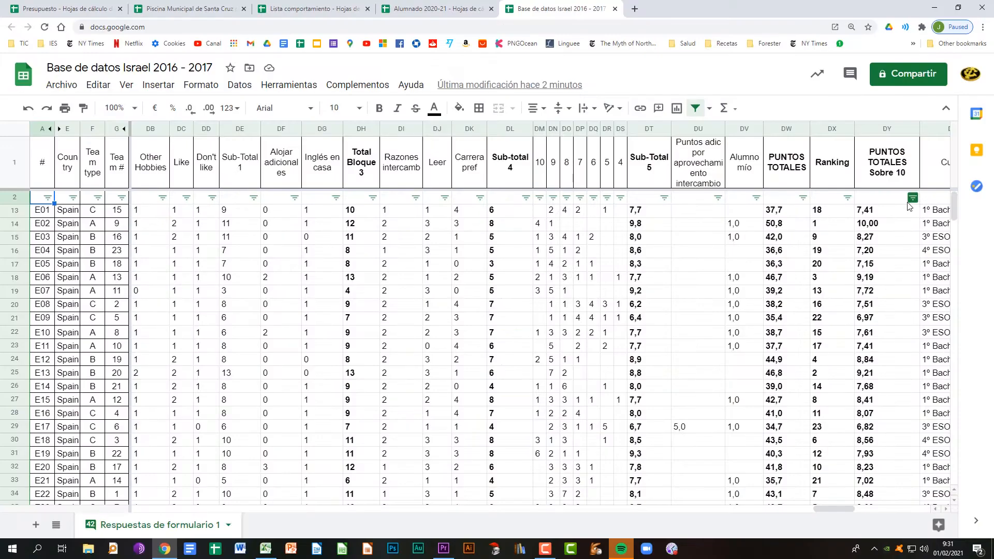
pyautogui.click(846, 200)
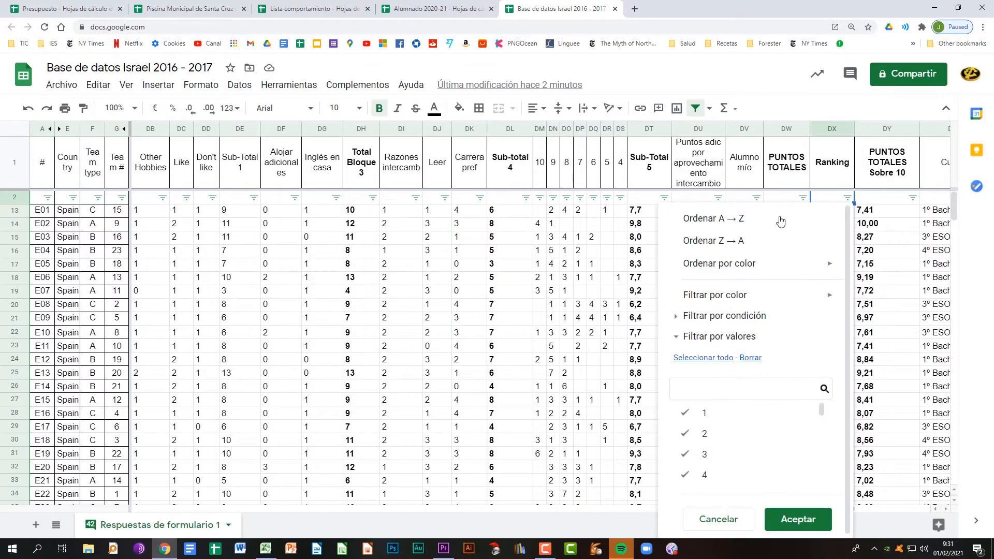
pyautogui.click(763, 224)
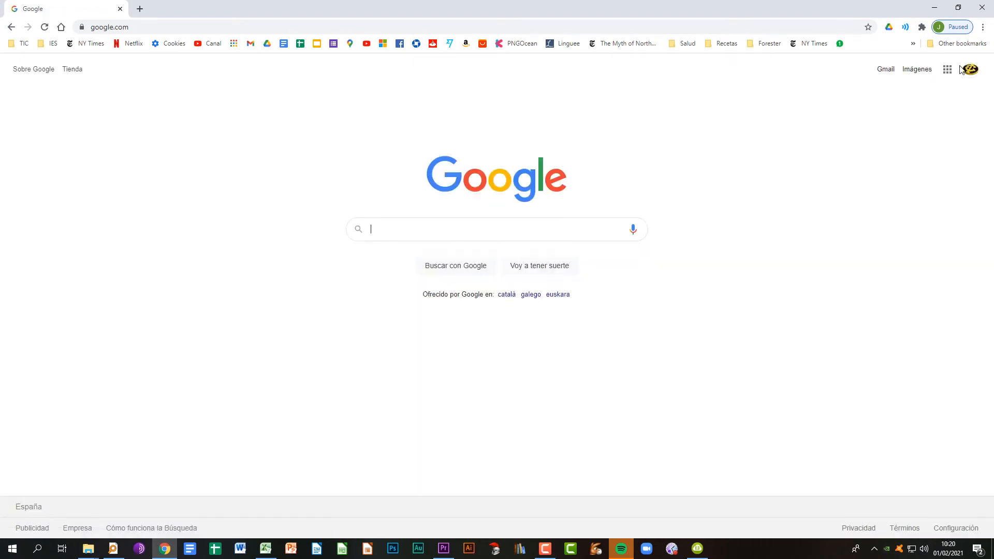
# Go to Google Sheets from the Google home page and create a blank spreadsheet
pyautogui.click(949, 71)
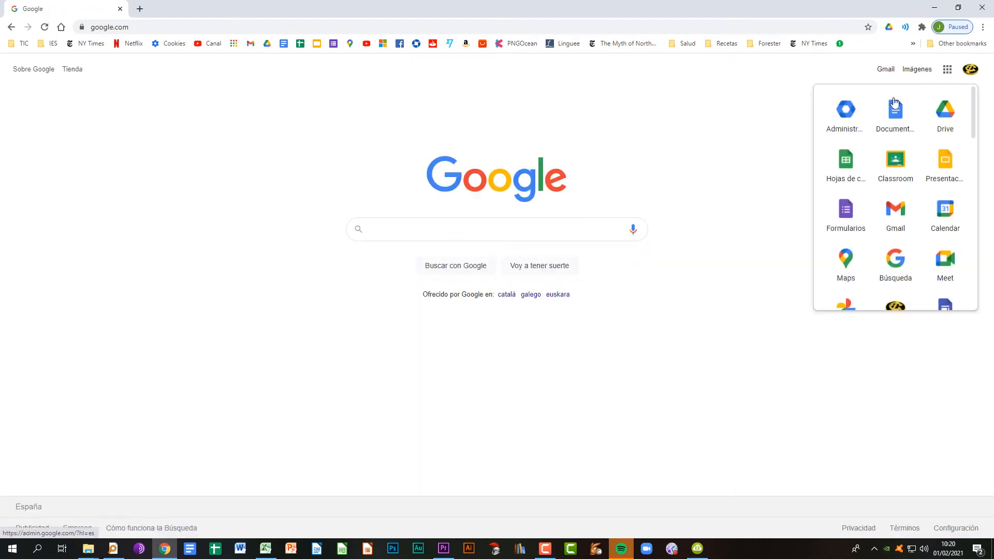
pyautogui.click(849, 159)
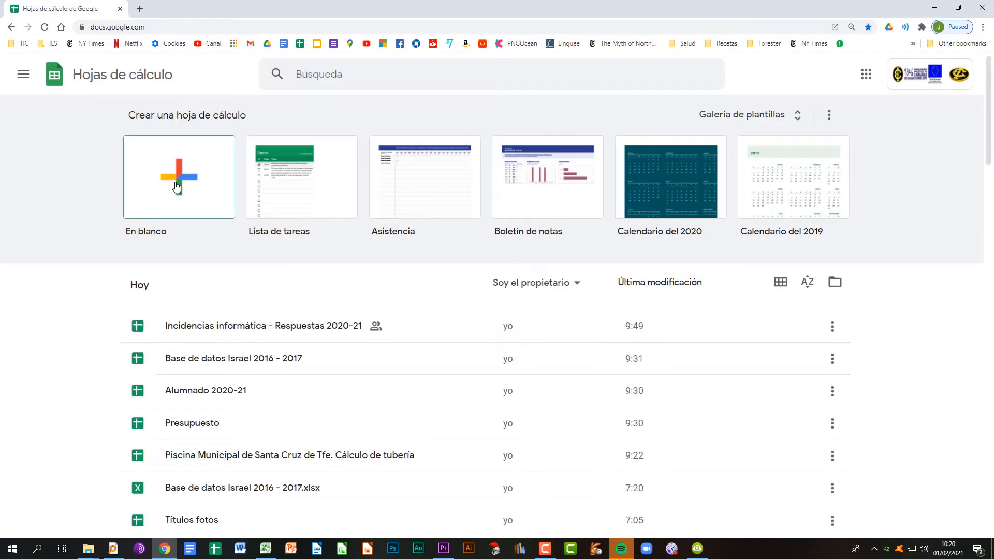
pyautogui.click(176, 186)
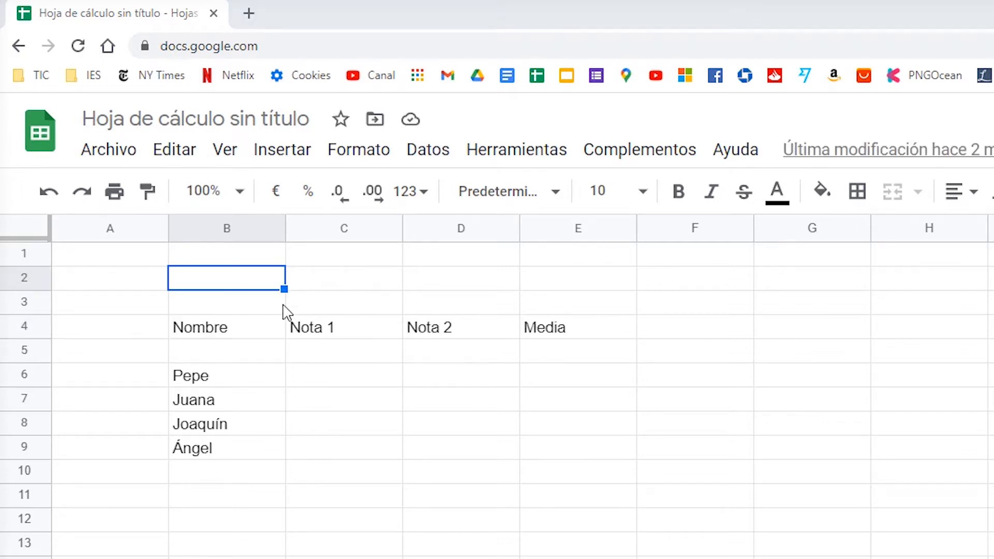
# Enter 2 as the first student's Nota 1 in cell C6, clearing and re-entering it once
pyautogui.click(255, 335)
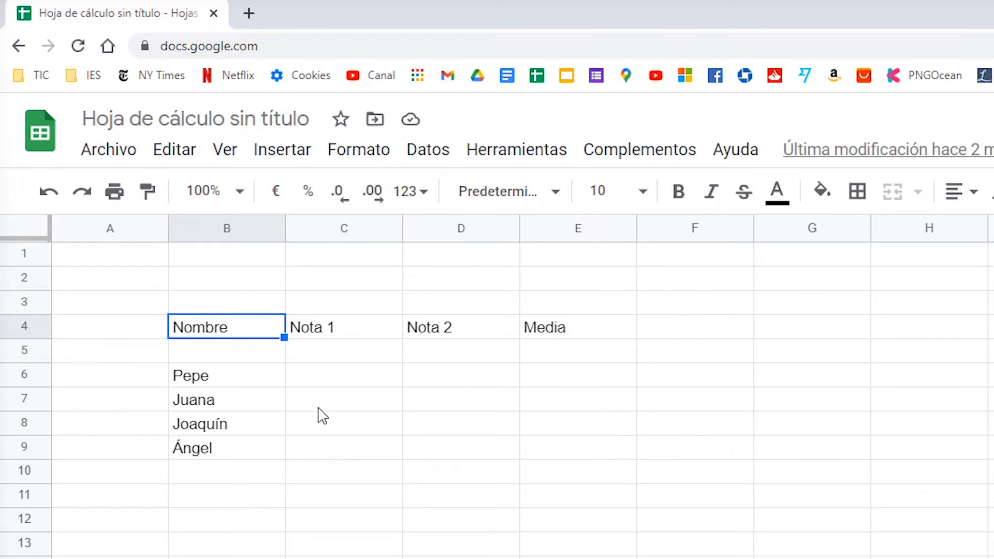
pyautogui.click(327, 382)
pyautogui.write('2')
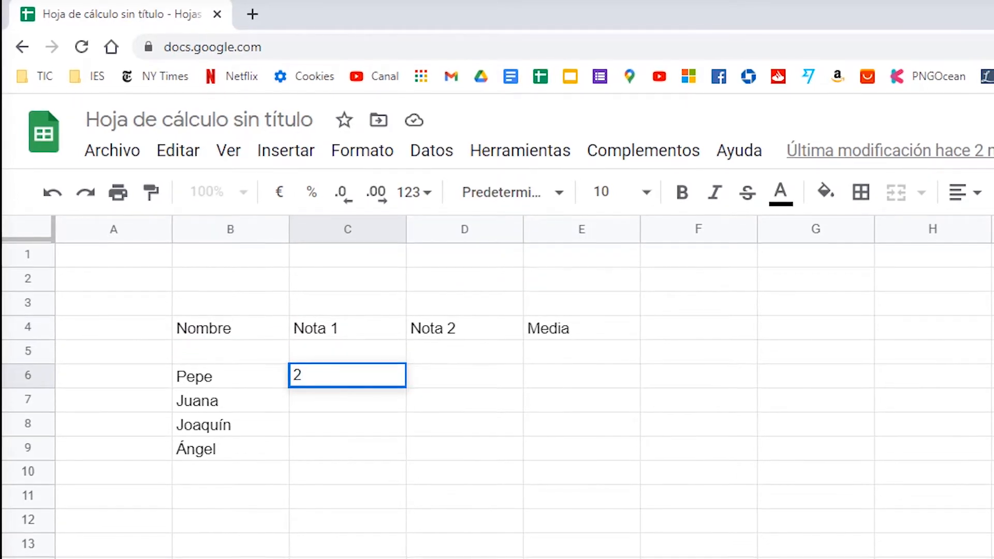
pyautogui.press('Return')
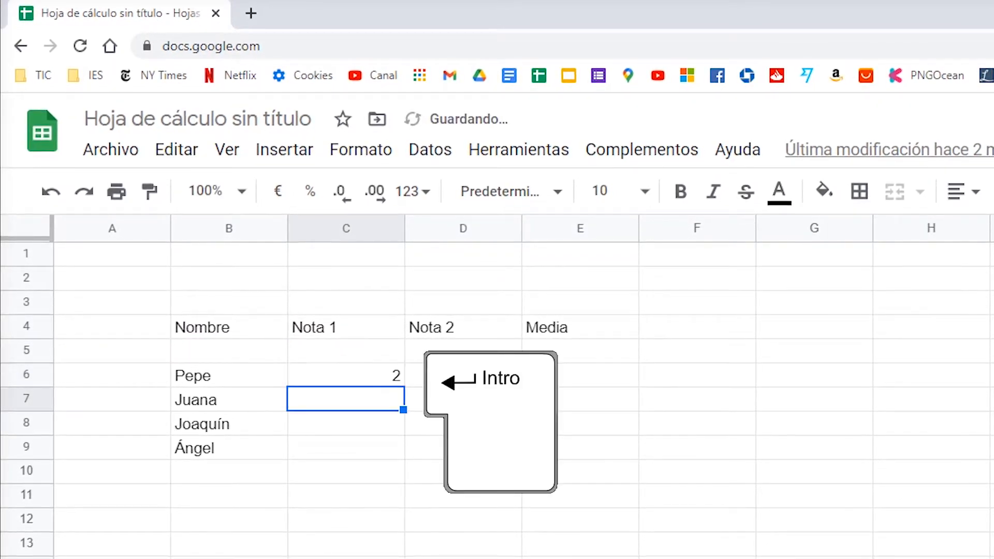
pyautogui.press('Up')
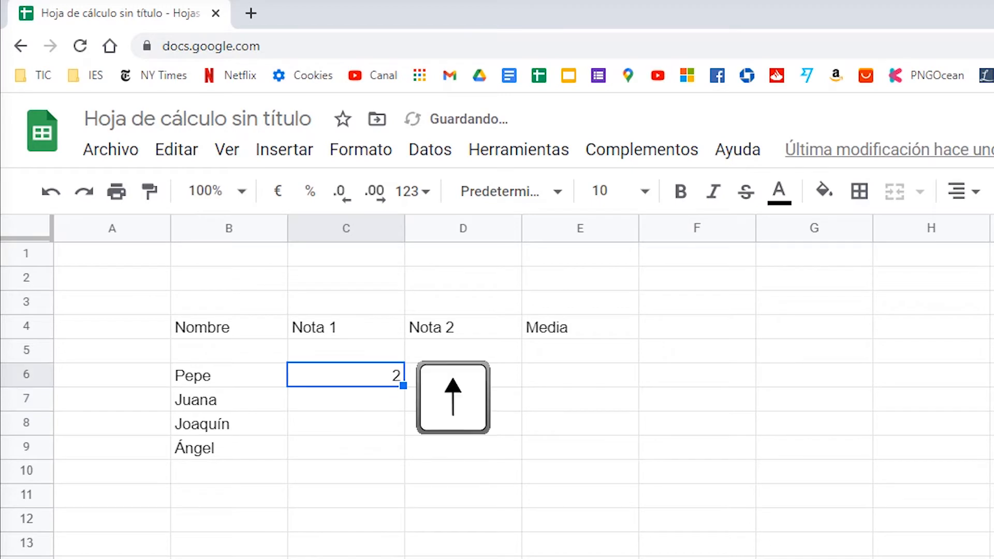
pyautogui.press('Delete')
pyautogui.write('2')
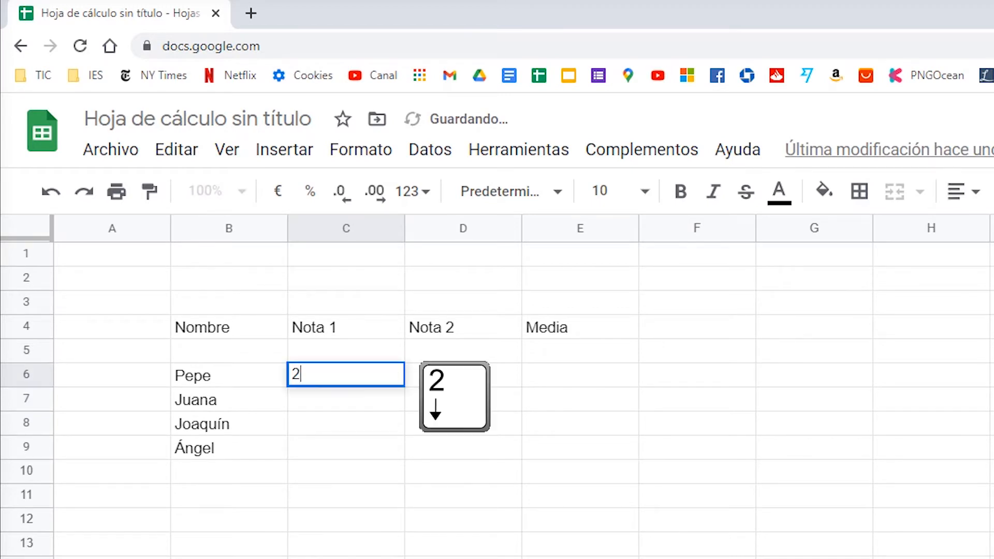
pyautogui.press('Right')
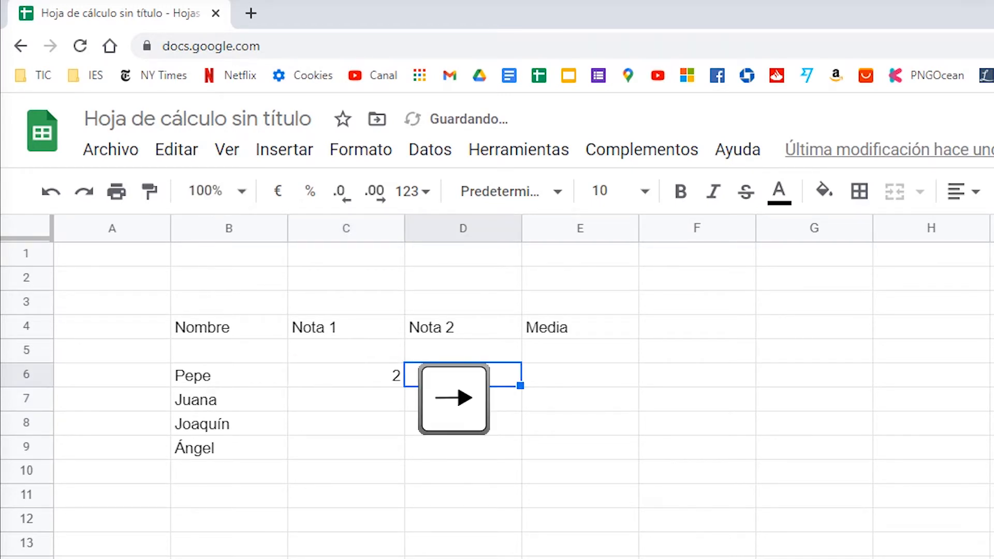
# Enter the title "Notas de mi clase" in cell B2
pyautogui.click(254, 279)
pyautogui.write('Notas de mi clase')
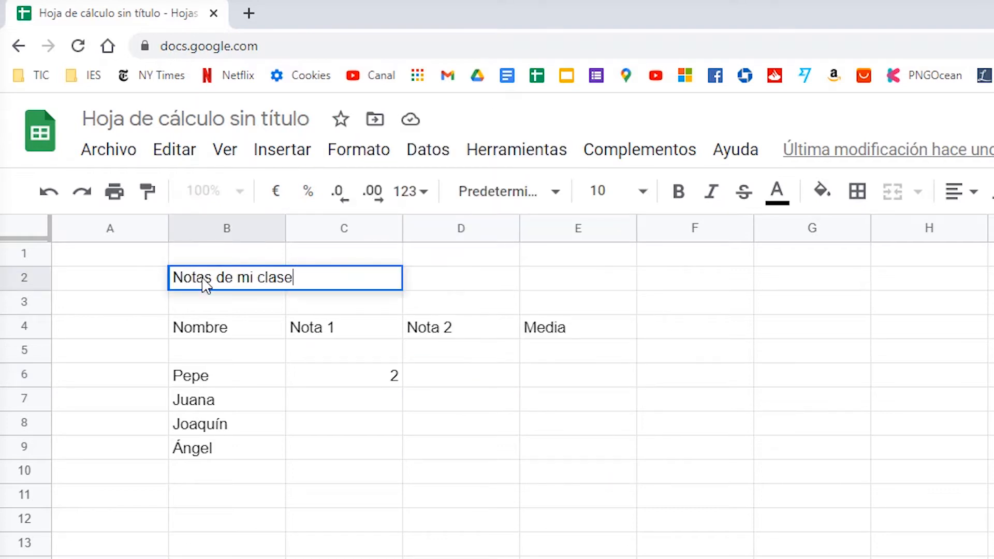
pyautogui.click(249, 328)
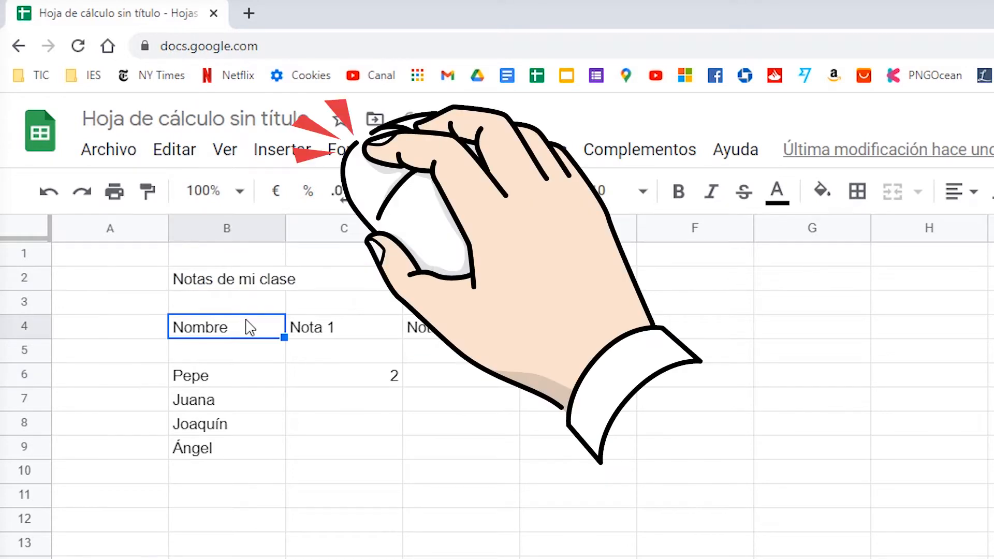
# Copy the title in cell B2 and paste it as the spreadsheet's file name, "Notas de mi clase"
pyautogui.click(181, 280)
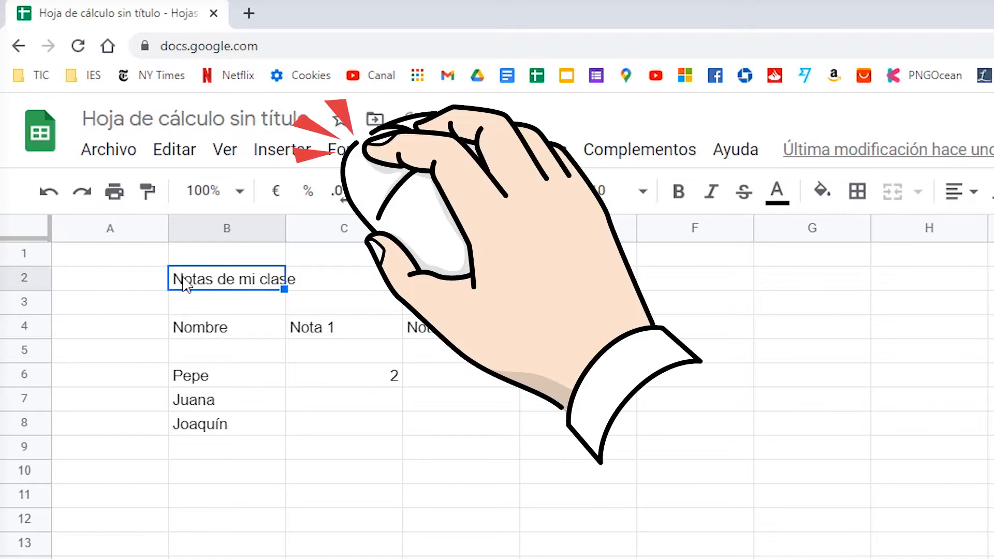
pyautogui.hotkey('ctrl', 'c')
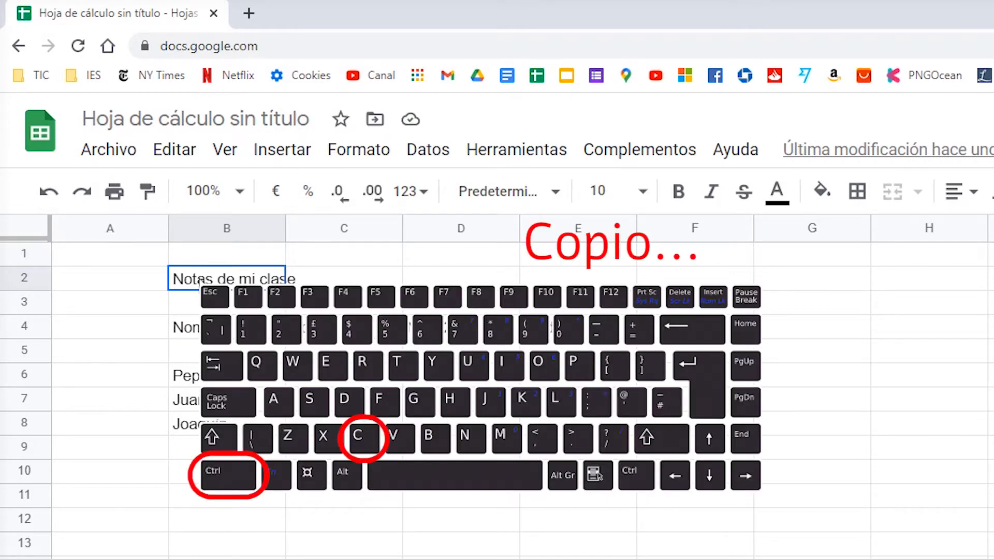
pyautogui.click(144, 121)
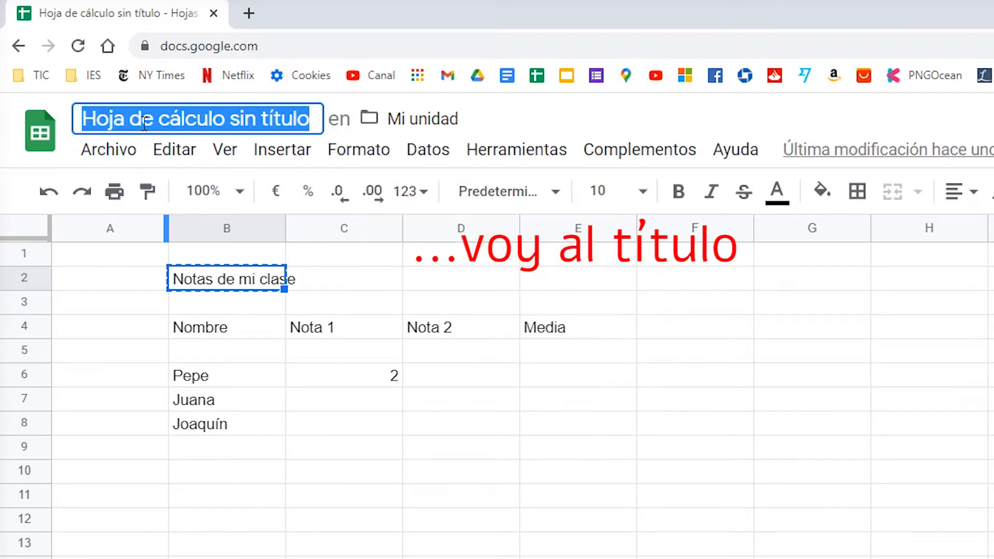
pyautogui.hotkey('ctrl', 'v')
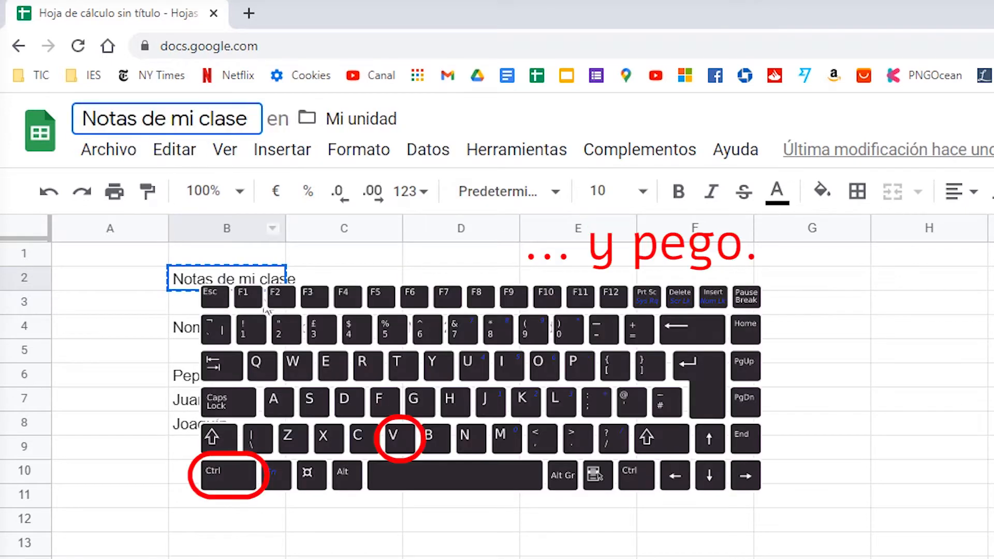
pyautogui.click(252, 330)
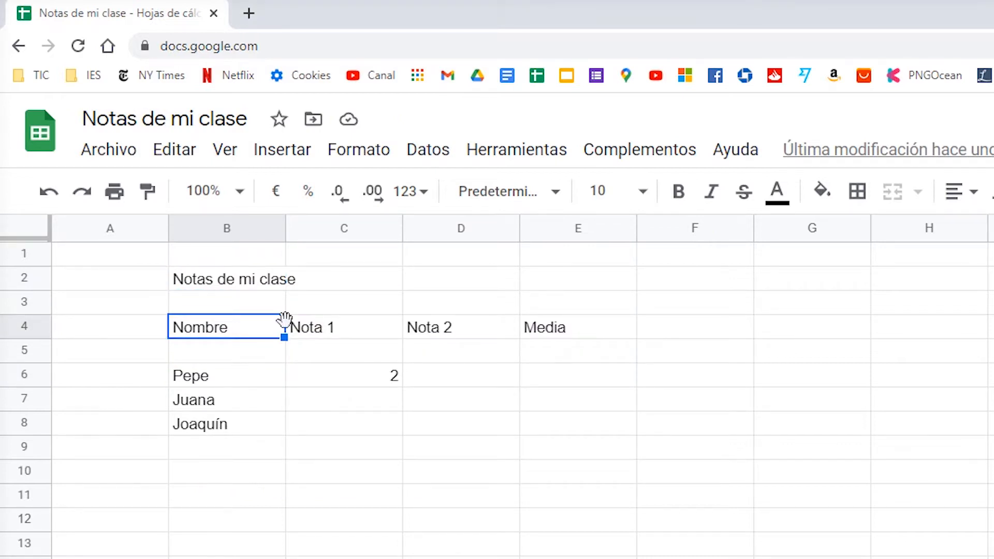
# Make column B slightly narrower and row 4 slightly taller
pyautogui.moveTo(284, 320); pyautogui.dragTo(226, 343)
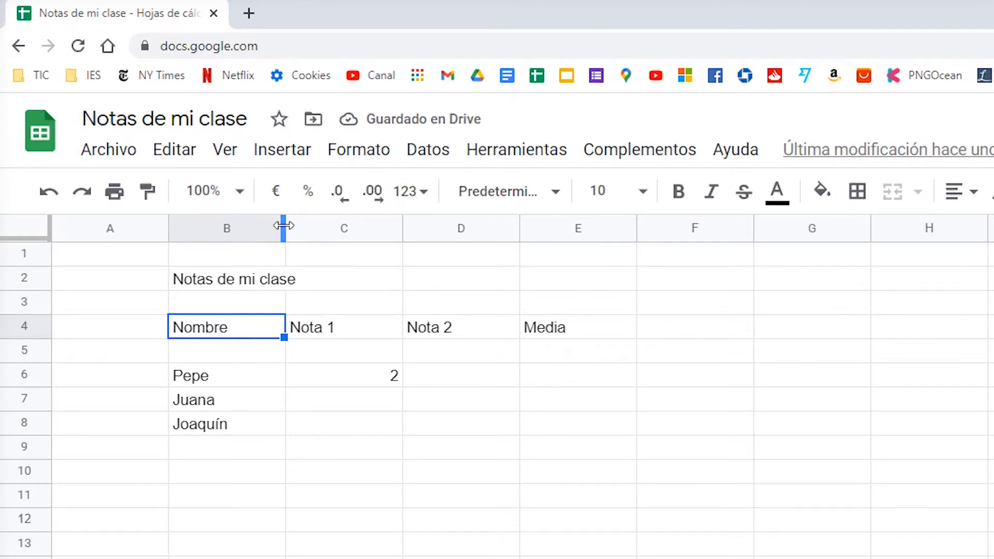
pyautogui.moveTo(284, 226)
pyautogui.mouseDown()
pyautogui.moveTo(238, 227)
pyautogui.moveTo(278, 227)
pyautogui.moveTo(269, 226)
pyautogui.mouseUp()
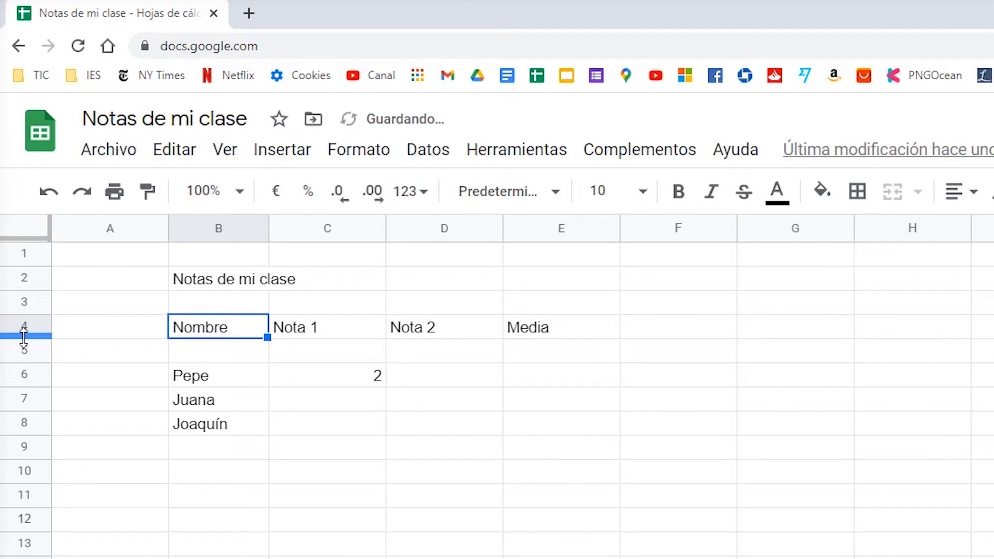
pyautogui.moveTo(24, 337)
pyautogui.mouseDown()
pyautogui.moveTo(15, 365)
pyautogui.moveTo(17, 341)
pyautogui.mouseUp()
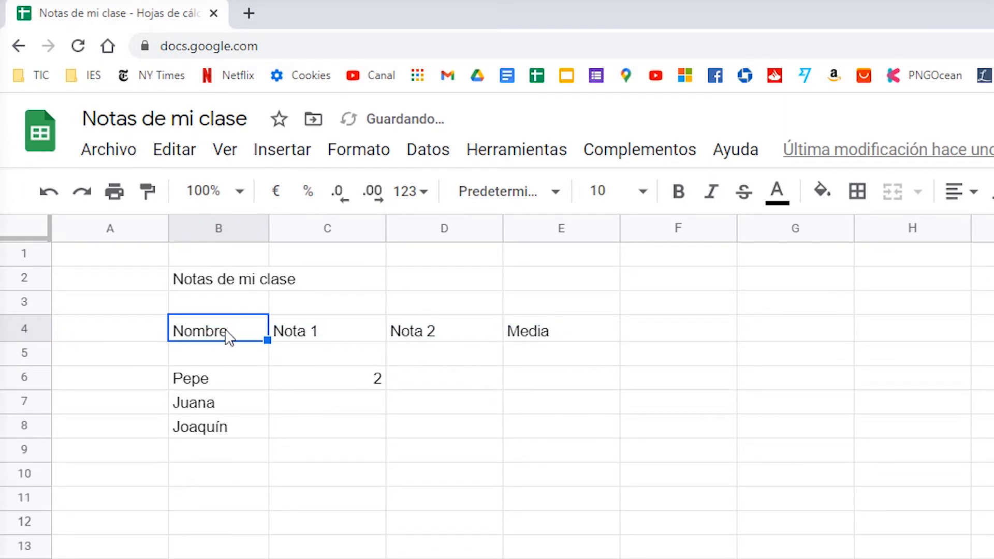
# Format the header cells B4:E4 with centred alignment, bold text and a light green fill
pyautogui.moveTo(227, 337); pyautogui.dragTo(537, 331)
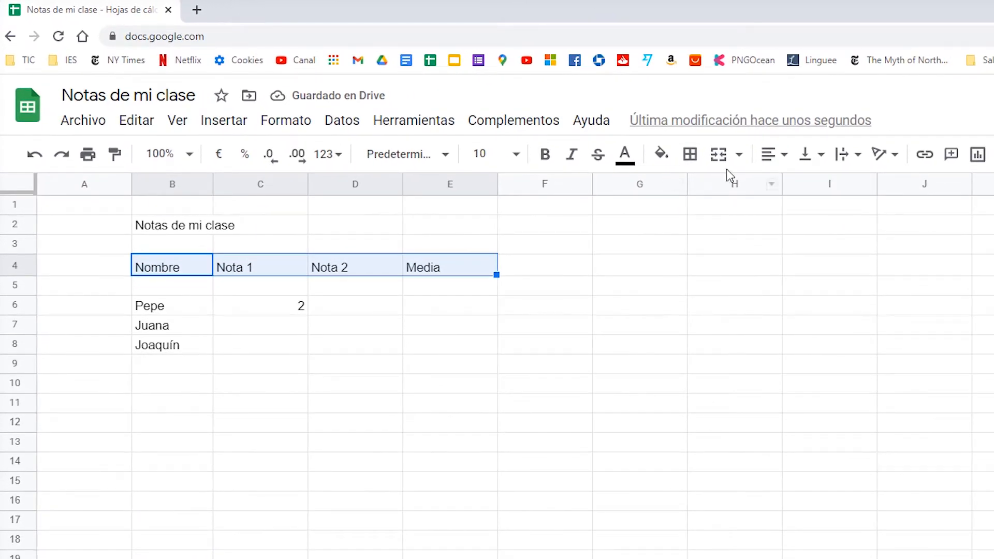
pyautogui.click(781, 156)
pyautogui.click(794, 188)
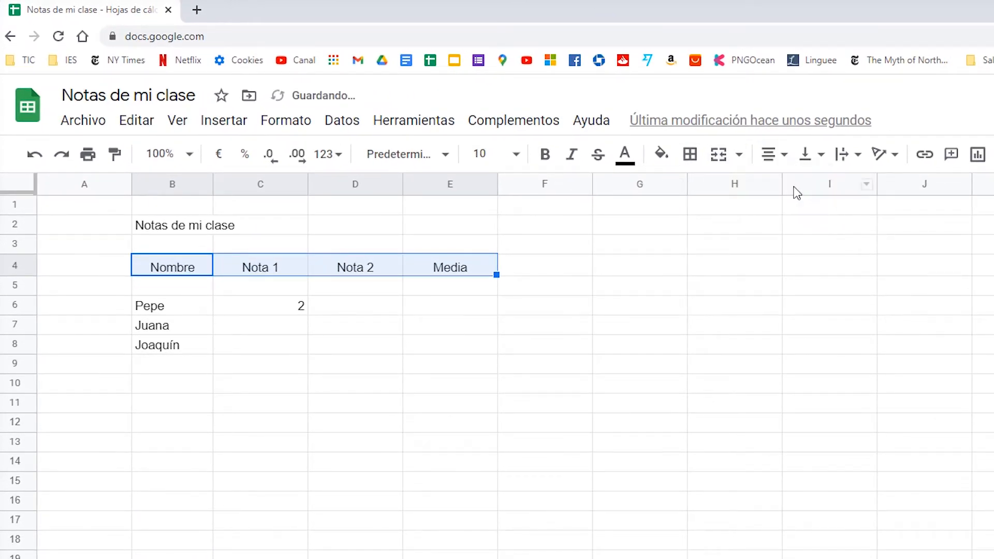
pyautogui.click(546, 159)
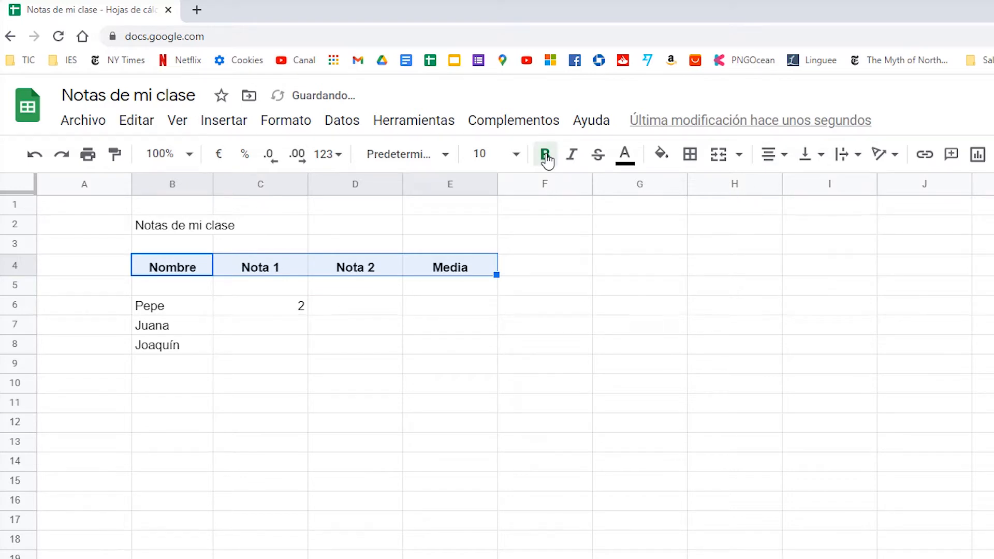
pyautogui.click(662, 156)
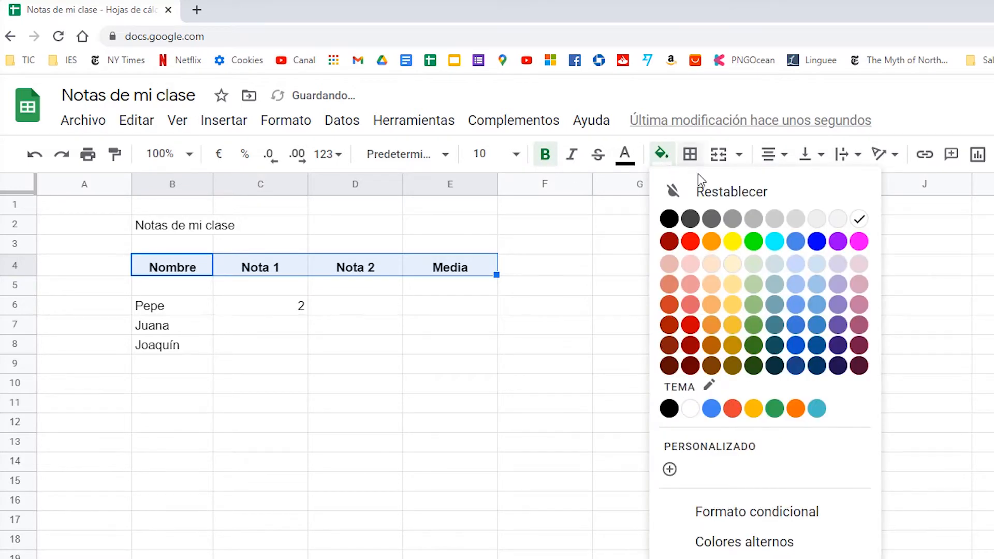
pyautogui.click(757, 266)
# Enter 7 as the first student's Nota 2 in cell D6
pyautogui.click(351, 302)
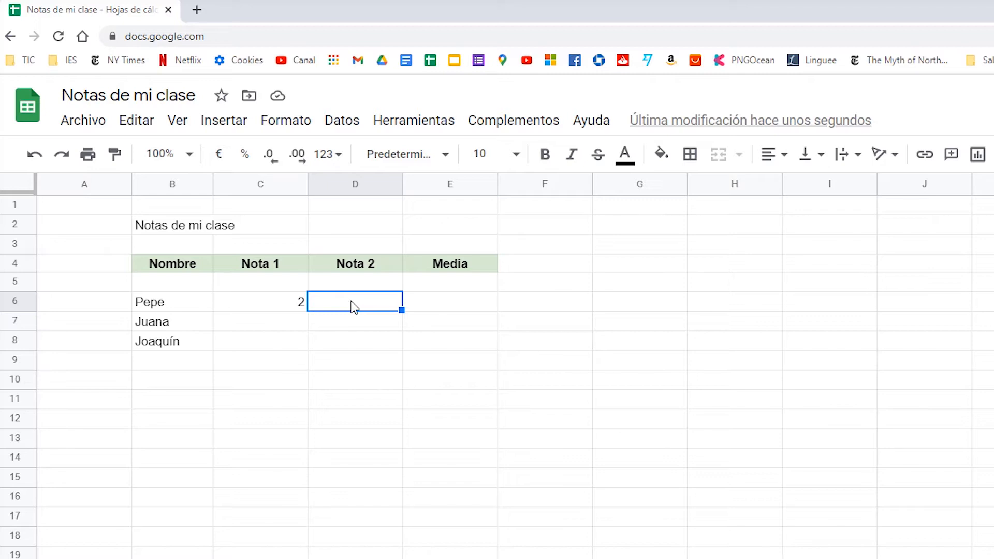
pyautogui.write('7')
pyautogui.press('Return')
# Add the first student's two grades in the Media cell E6 with the formula =C6+D6
pyautogui.press('Up')
pyautogui.press('Right')
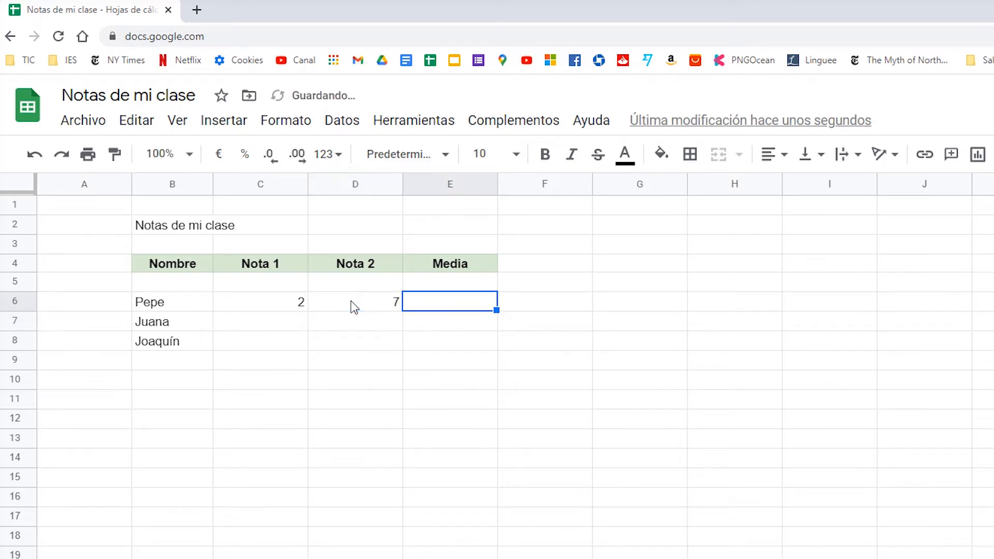
pyautogui.write('=')
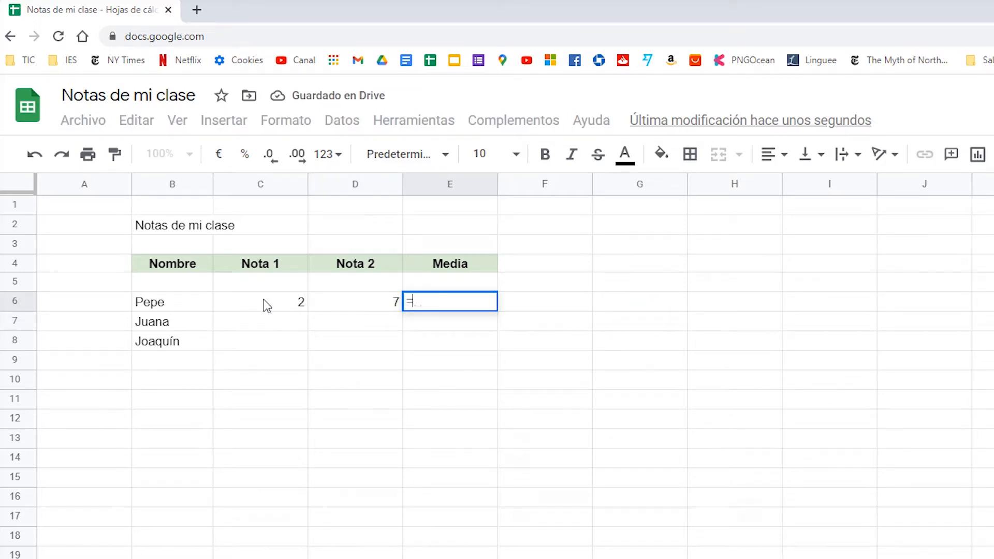
pyautogui.click(264, 301)
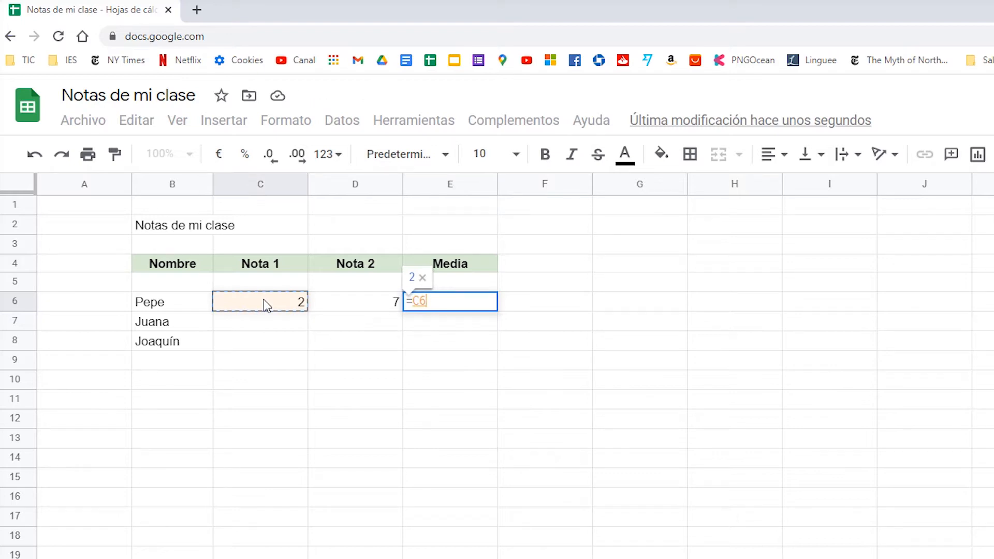
pyautogui.write('+')
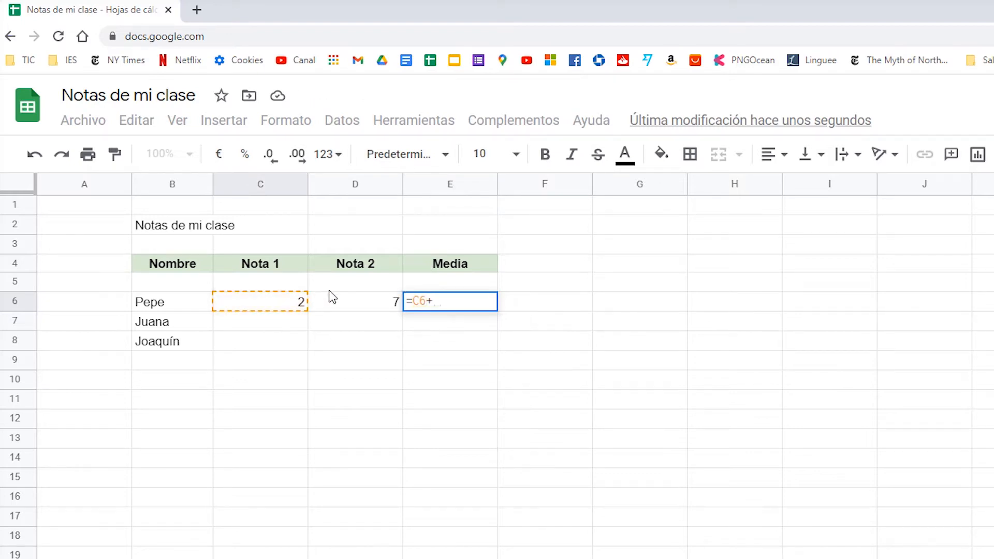
pyautogui.click(349, 306)
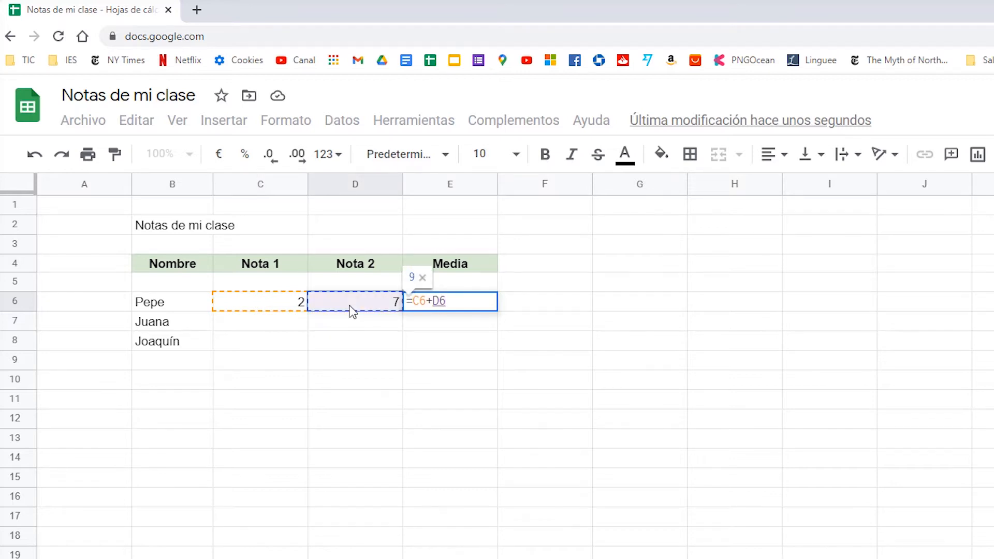
pyautogui.press('Return')
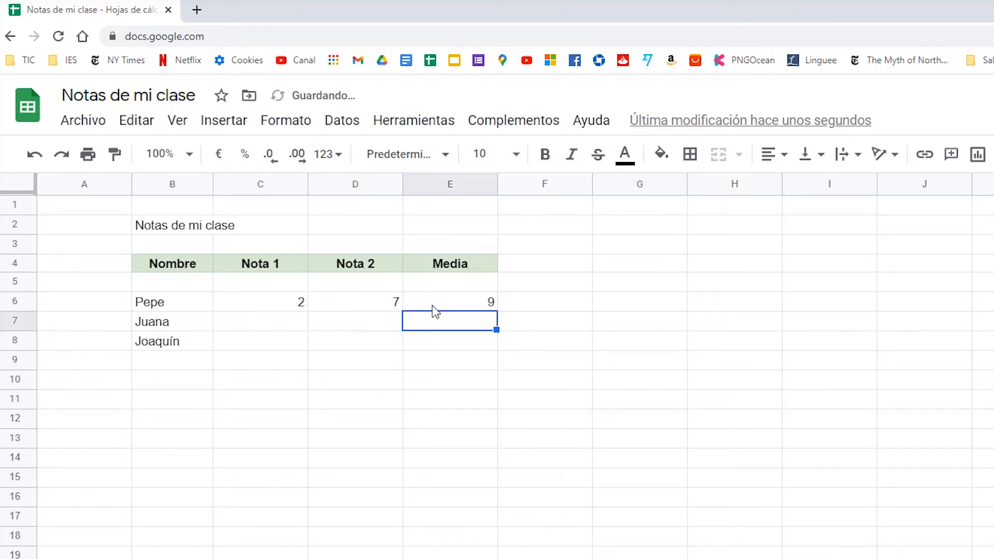
# Change the formula in E6 to =(C6+D6)/2 so it averages the two grades
pyautogui.click(432, 307)
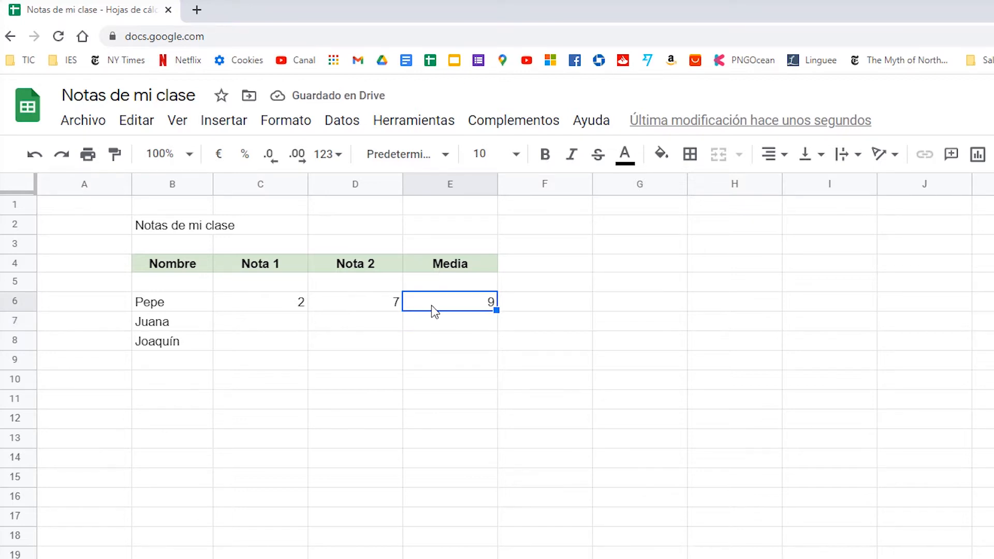
pyautogui.doubleClick(431, 305)
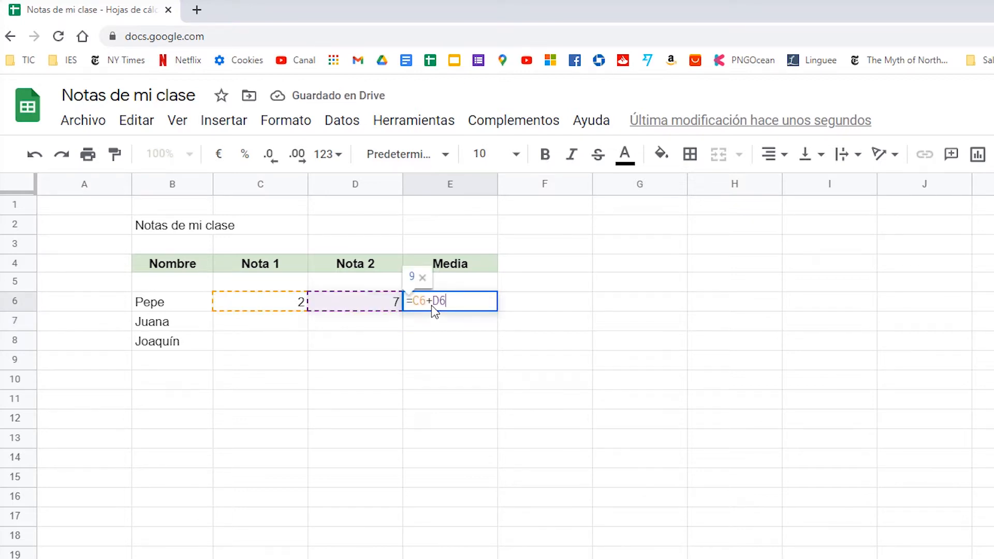
pyautogui.click(422, 302)
pyautogui.write('(')
pyautogui.press('End')
pyautogui.write(')/2')
pyautogui.press('Return')
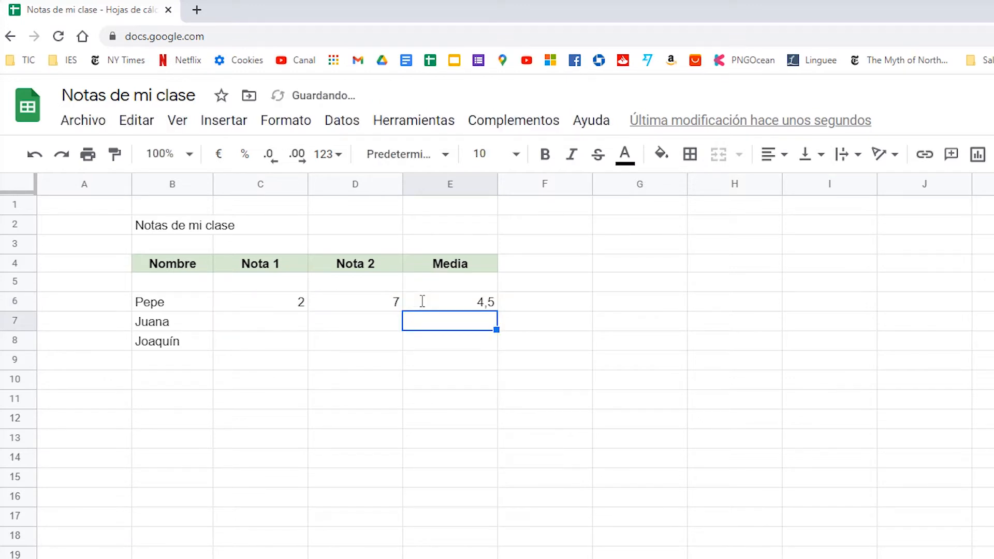
# Replace the formula in E6 with the average function =promedio(C6:D6)
pyautogui.doubleClick(421, 303)
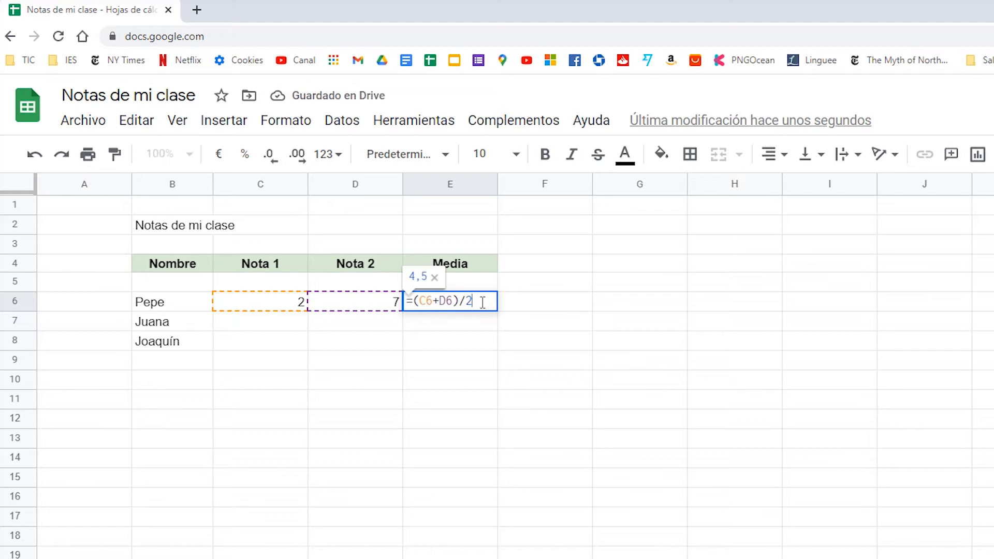
pyautogui.moveTo(483, 302); pyautogui.dragTo(325, 303)
pyautogui.write('=')
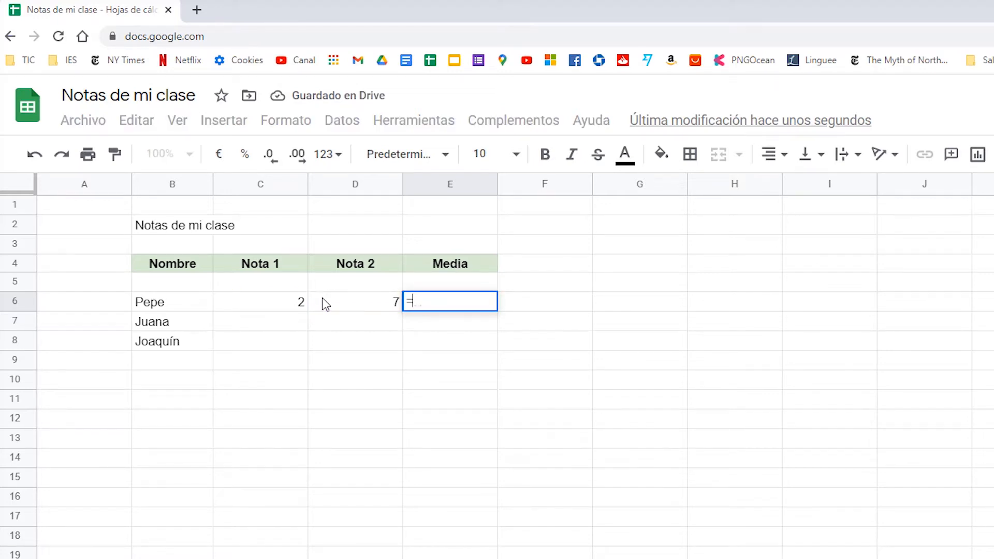
pyautogui.write('promedio')
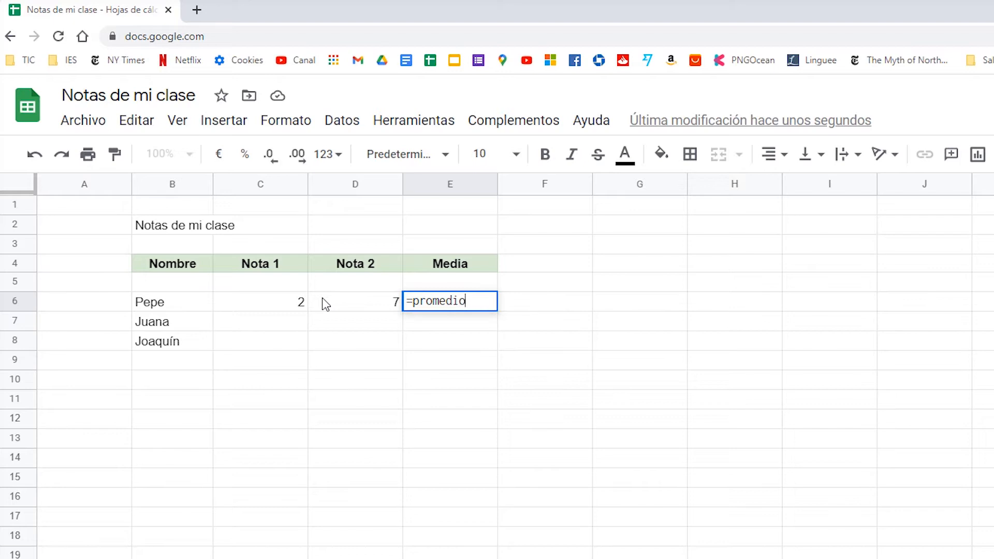
pyautogui.write('(')
pyautogui.moveTo(290, 308); pyautogui.dragTo(346, 302)
pyautogui.write(')')
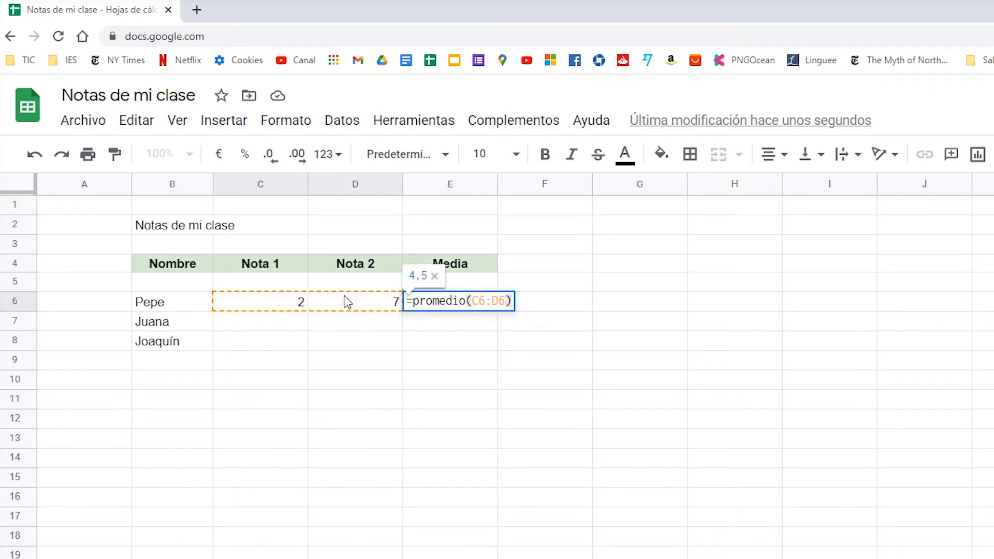
pyautogui.press('Return')
# Enter the second student's grades, 8 and 10, and the third student's grades, 6 and 7, in C7:D8
pyautogui.click(272, 325)
pyautogui.write('8')
pyautogui.press('Return')
pyautogui.write('6')
pyautogui.press('Tab')
pyautogui.press('Up')
pyautogui.write('10')
pyautogui.press('Return')
pyautogui.write('7')
pyautogui.press('Return')
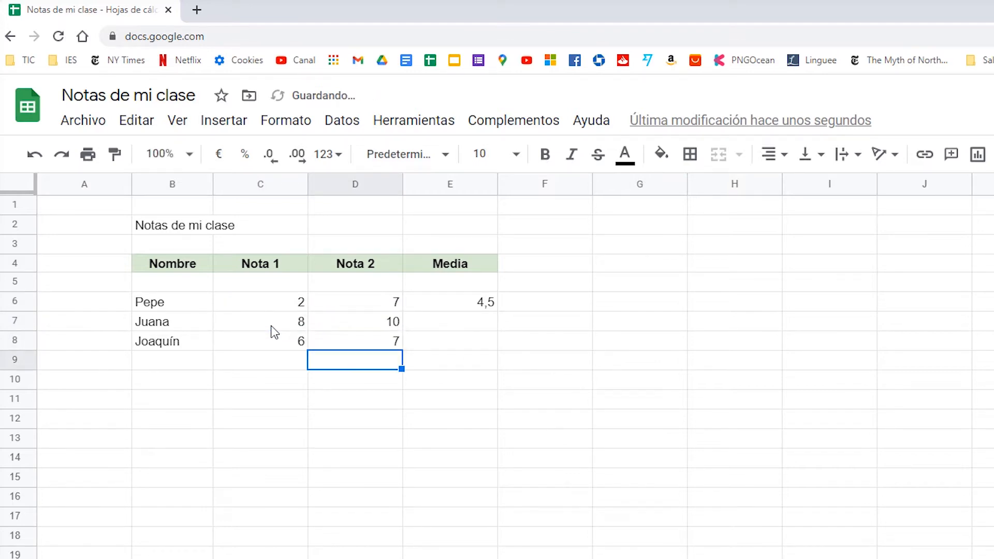
# Fill the average formula from E6 down to E8 for the other two students
pyautogui.click(420, 303)
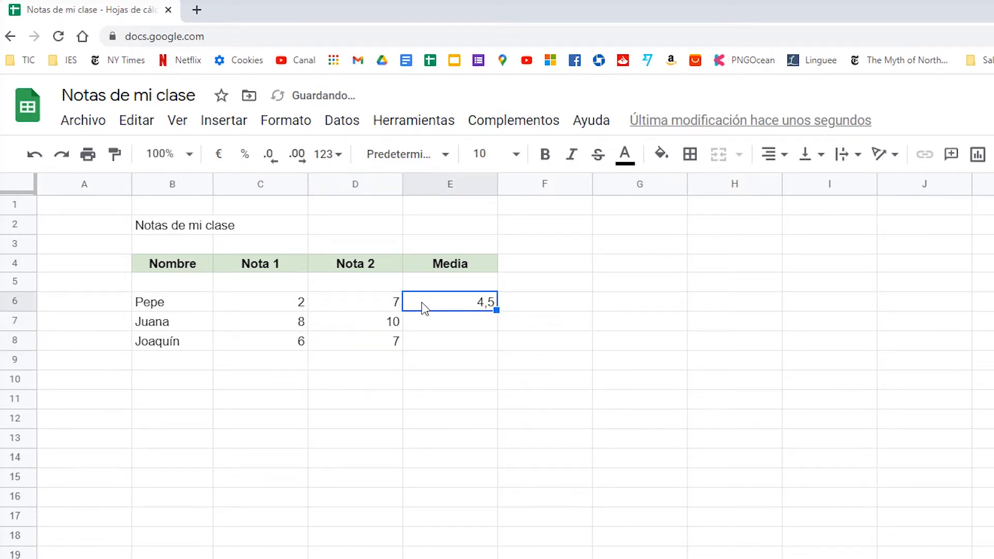
pyautogui.moveTo(497, 308); pyautogui.dragTo(497, 339)
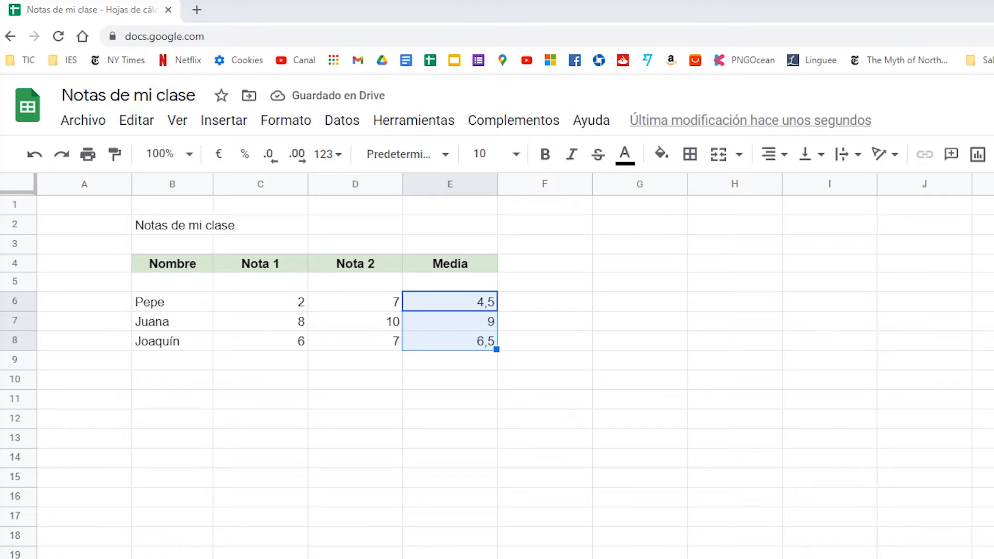
pyautogui.click(452, 386)
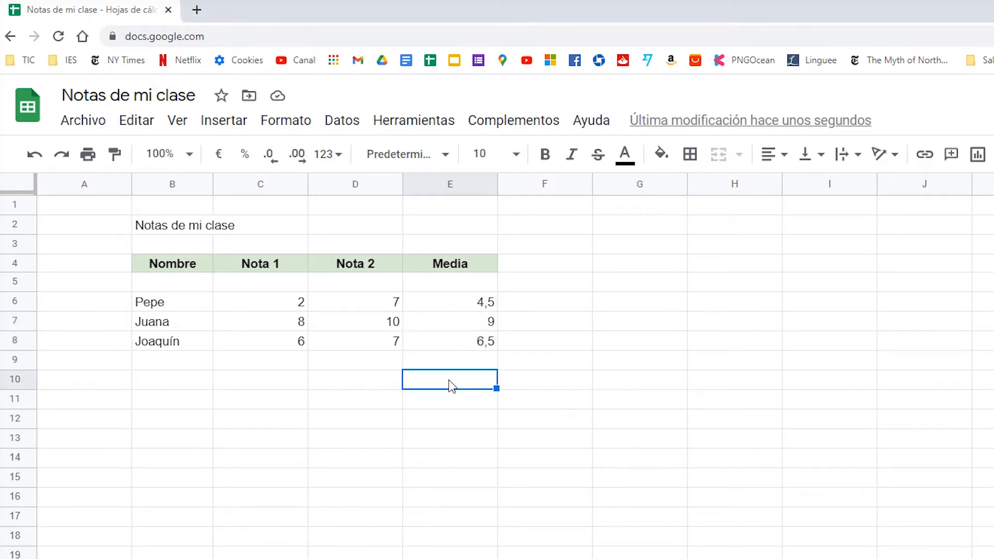
# Enter the label "Media de la clase" in cell D10 and align it to the right
pyautogui.click(328, 388)
pyautogui.write('Media de la clase')
pyautogui.click(774, 154)
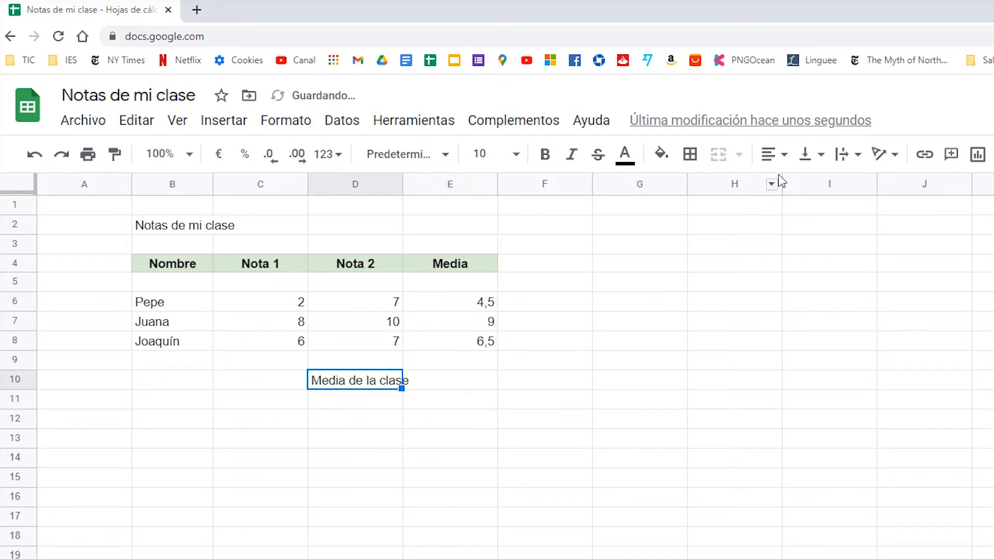
pyautogui.click(818, 186)
# Calculate the class average in E10 with the formula =promedio(E6:E8)
pyautogui.click(466, 387)
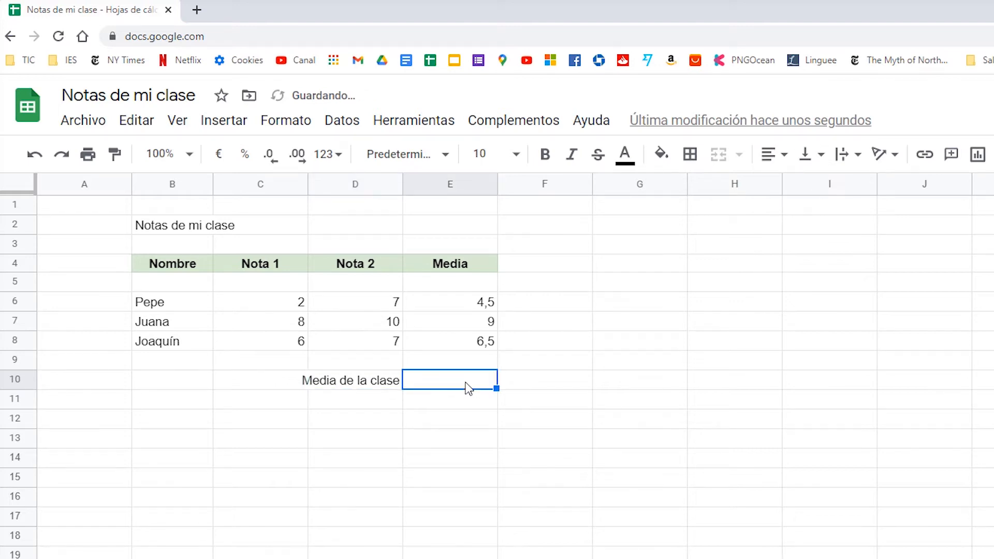
pyautogui.write('=pro')
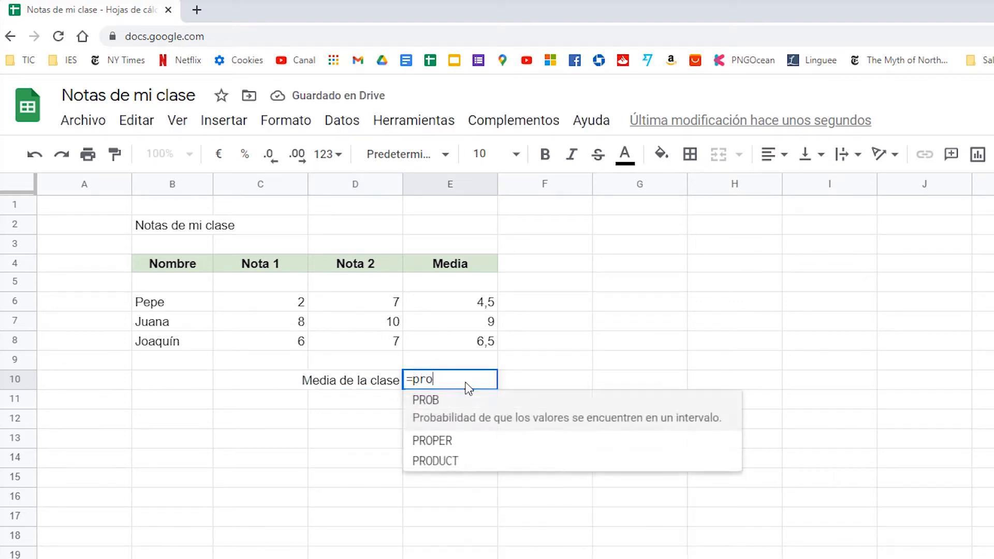
pyautogui.write('medio(')
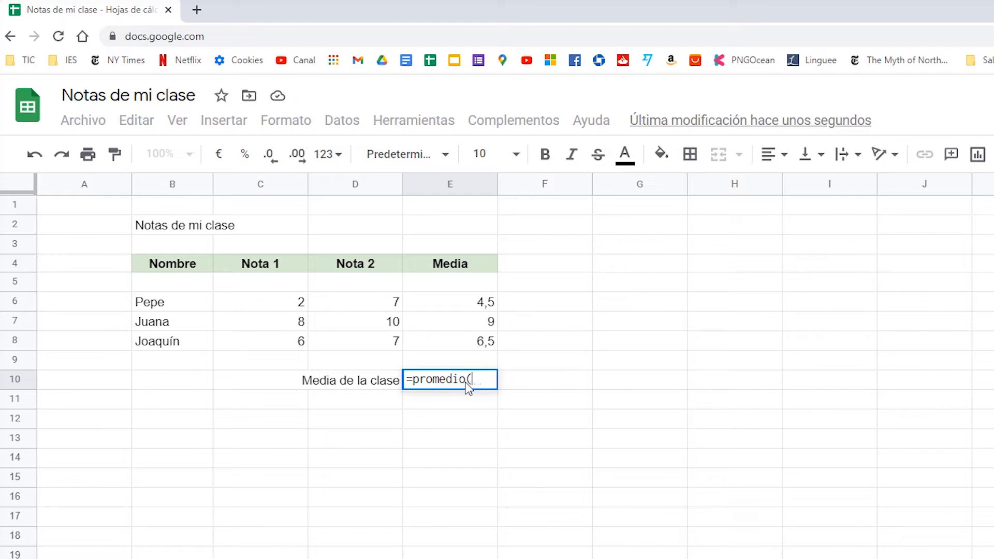
pyautogui.moveTo(441, 308); pyautogui.dragTo(436, 342)
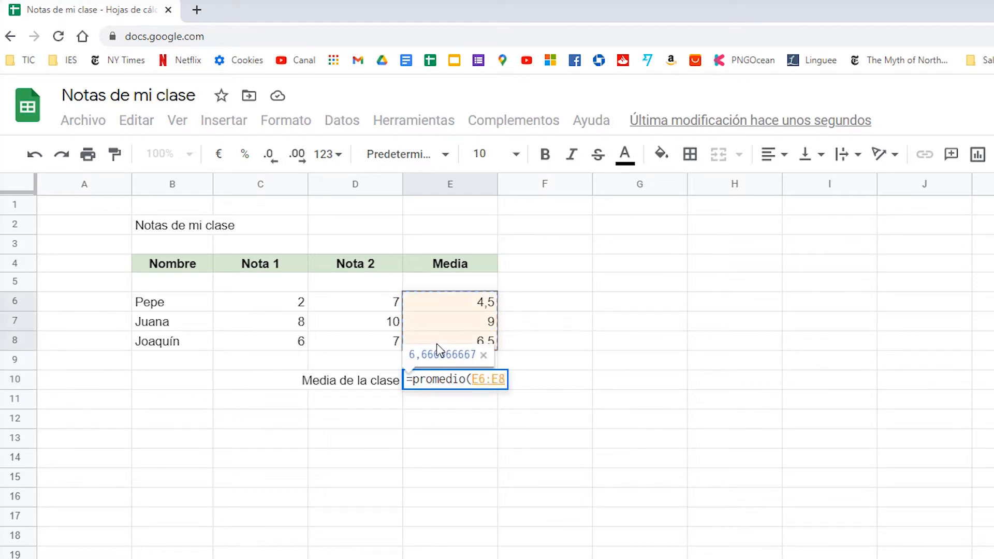
pyautogui.write(')')
pyautogui.press('Return')
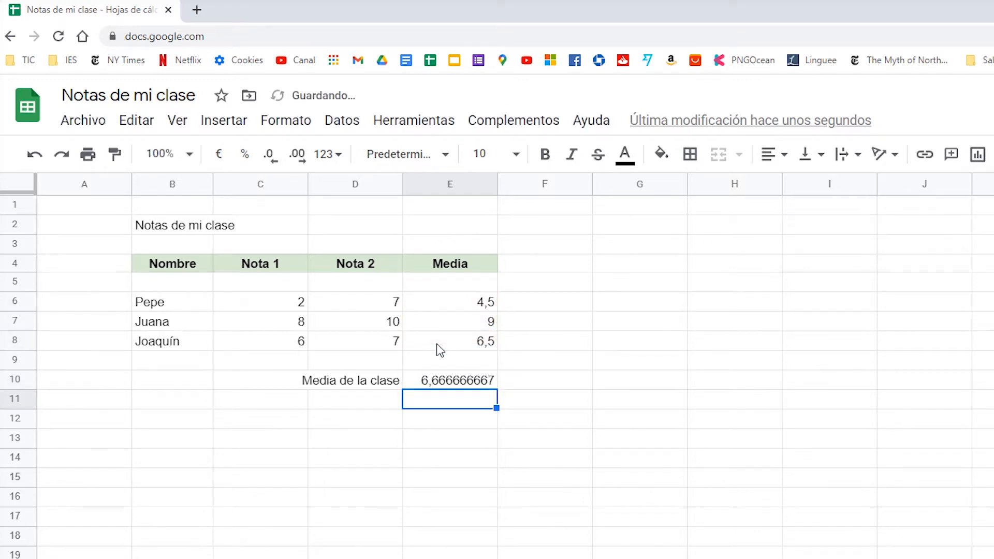
# Reduce the class average in E10 to one decimal place
pyautogui.click(434, 380)
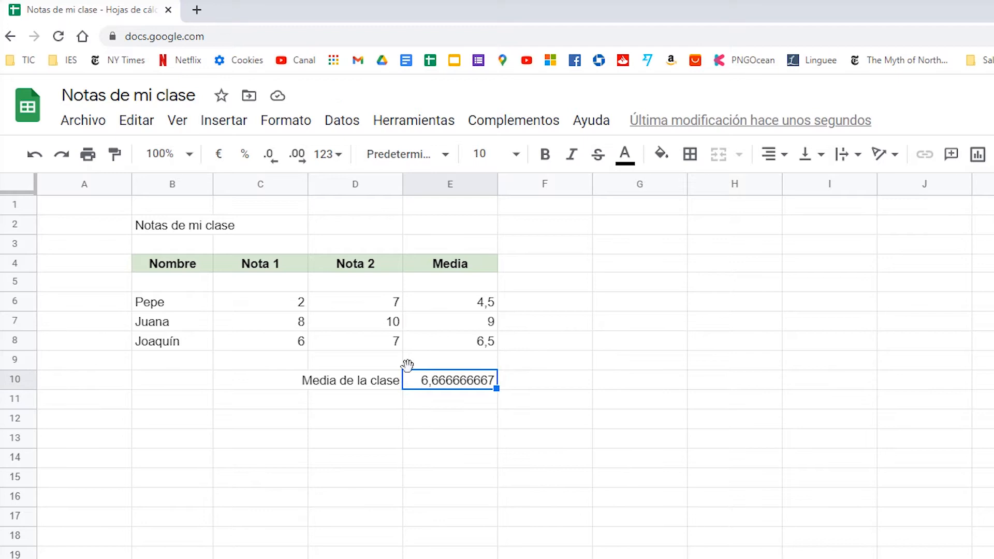
pyautogui.click(270, 154)
pyautogui.click(269, 154)
pyautogui.click(269, 154)
pyautogui.click(270, 154)
pyautogui.click(269, 155)
pyautogui.click(270, 154)
pyautogui.click(269, 154)
pyautogui.click(270, 155)
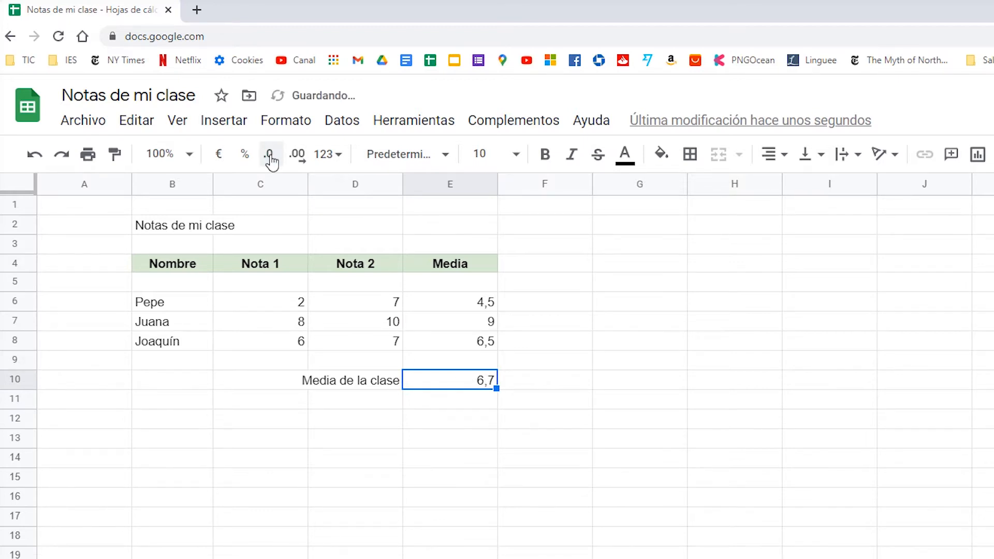
pyautogui.click(448, 437)
# Insert a chart of the names and grades in B4:D8 and fit it, slightly smaller, into the empty area beside the table
pyautogui.moveTo(175, 264); pyautogui.dragTo(357, 344)
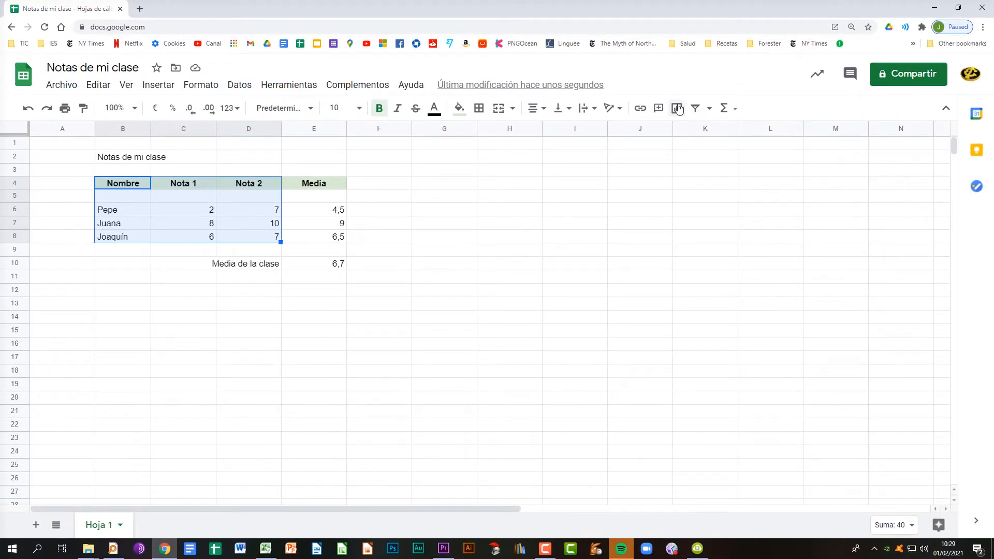
pyautogui.click(677, 109)
pyautogui.moveTo(427, 206); pyautogui.dragTo(603, 179)
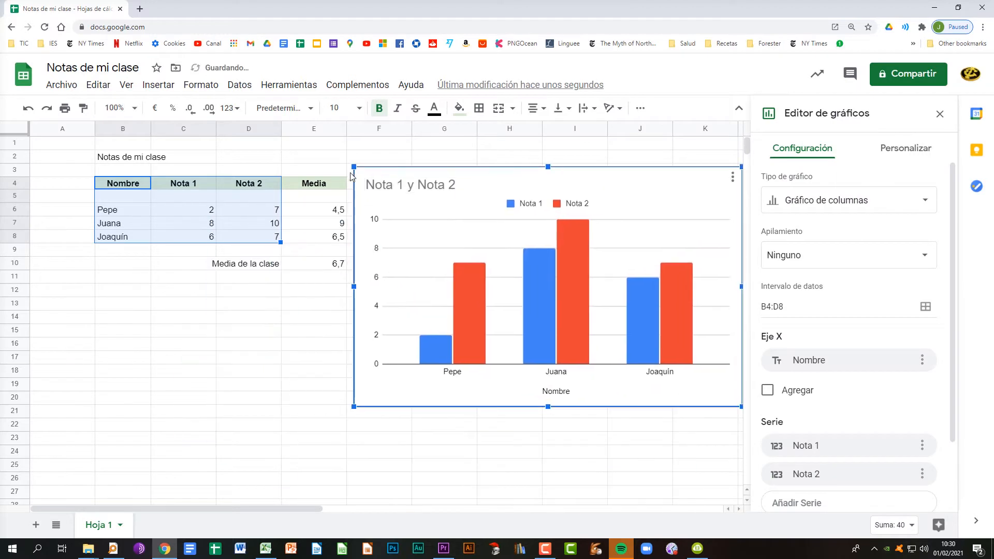
pyautogui.moveTo(353, 166); pyautogui.dragTo(376, 181)
pyautogui.moveTo(495, 227); pyautogui.dragTo(493, 269)
# Try the bar and stacked column chart types on the grades chart, and return it to the grouped column type
pyautogui.click(866, 201)
pyautogui.click(795, 328)
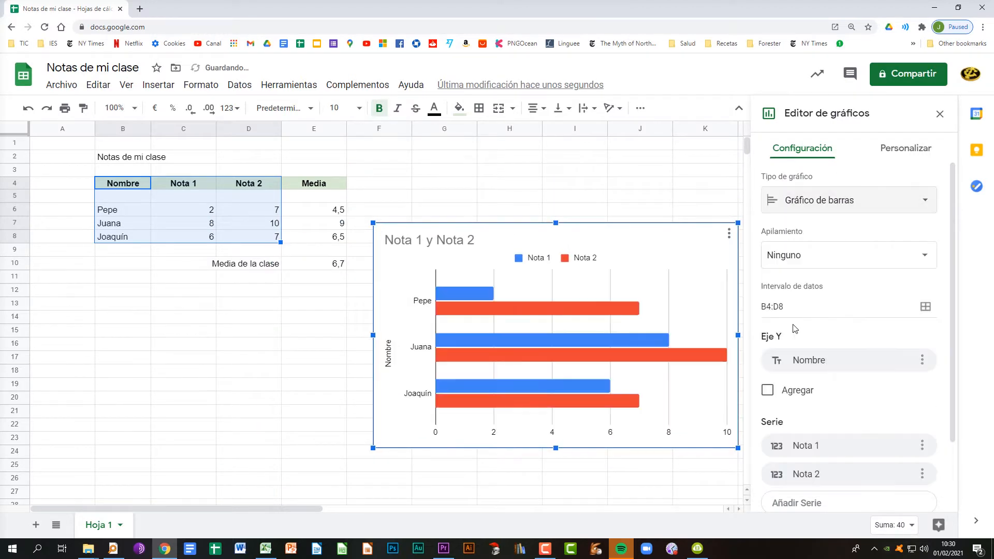
pyautogui.click(815, 200)
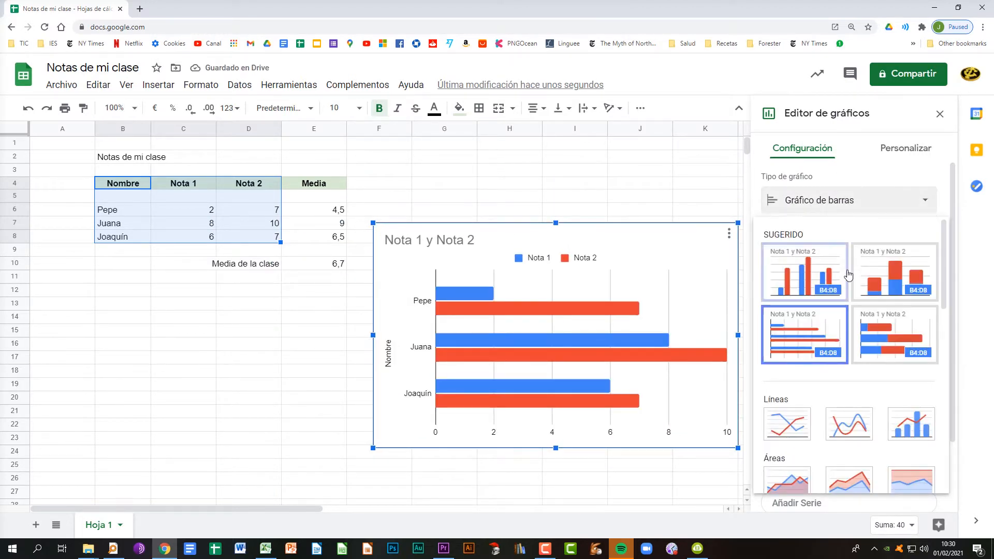
pyautogui.click(878, 281)
pyautogui.click(822, 203)
pyautogui.click(788, 267)
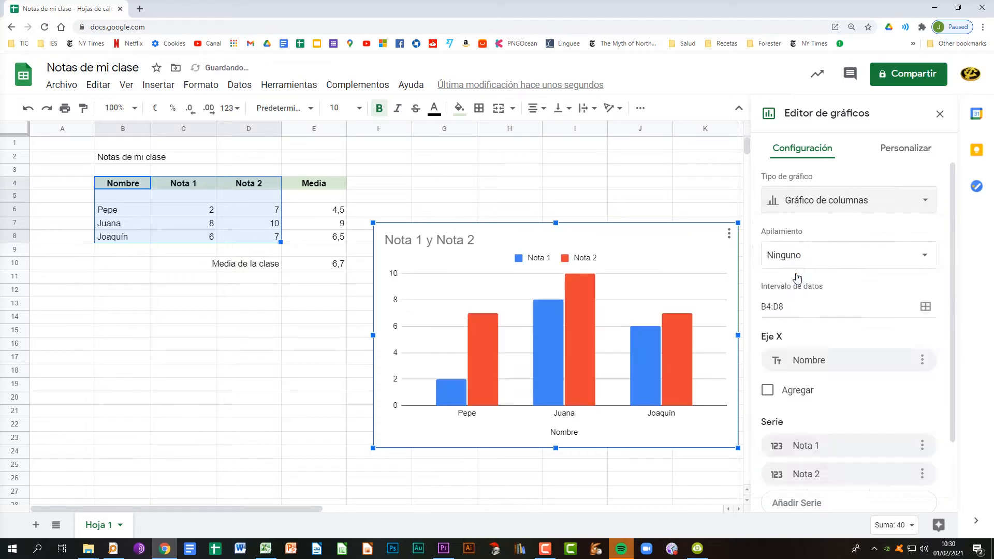
# Change the first student's Nota 1 in cell C6 to 5
pyautogui.click(180, 212)
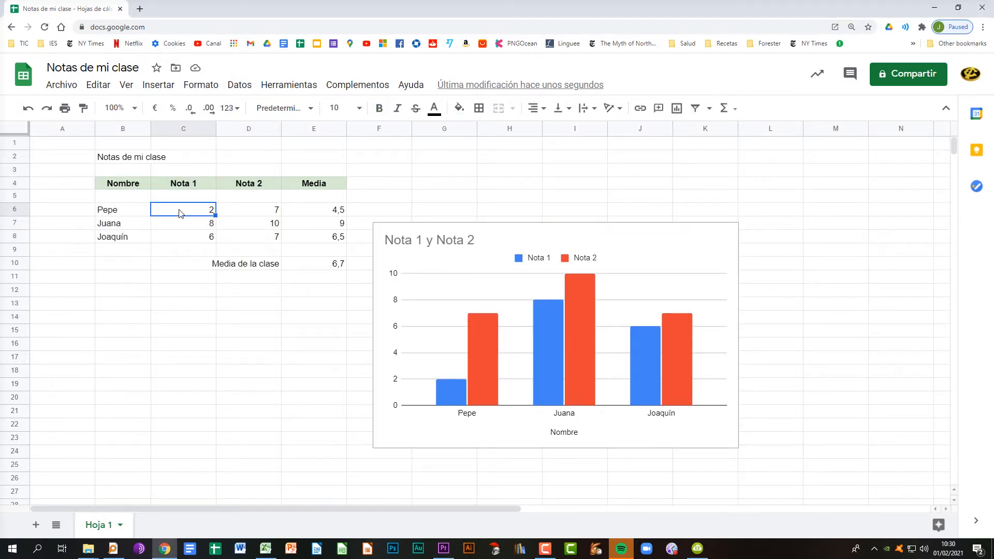
pyautogui.write('5')
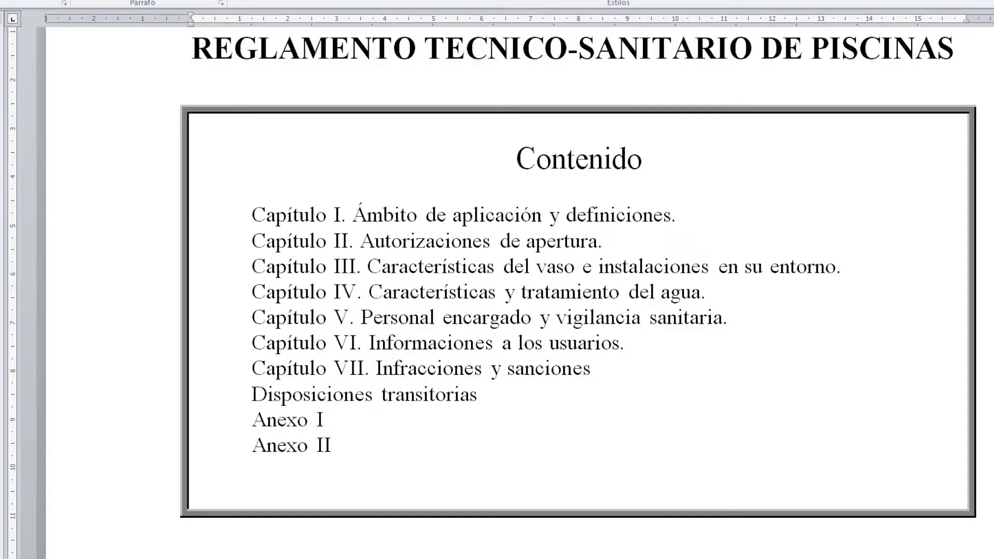
# Switch to the swimming pool regulations document in Word and read through Artículos 13 to 15
pyautogui.scroll(-6, 851, 198)
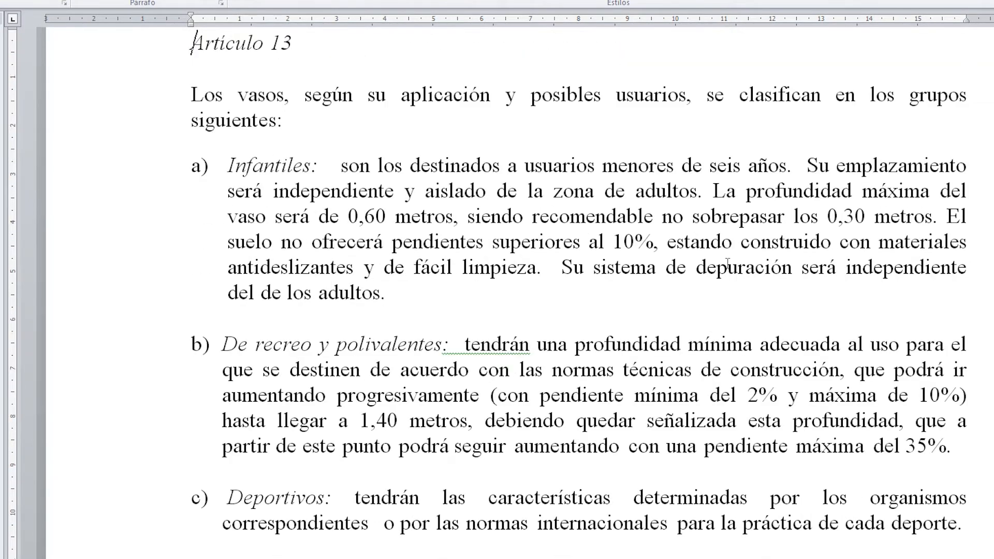
pyautogui.scroll(-6, 728, 266)
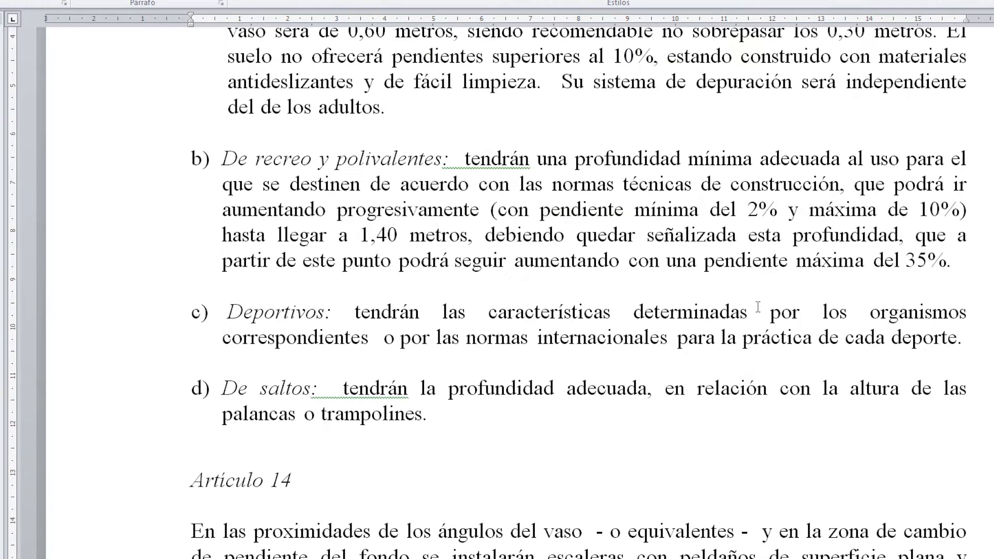
pyautogui.scroll(-2, 757, 308)
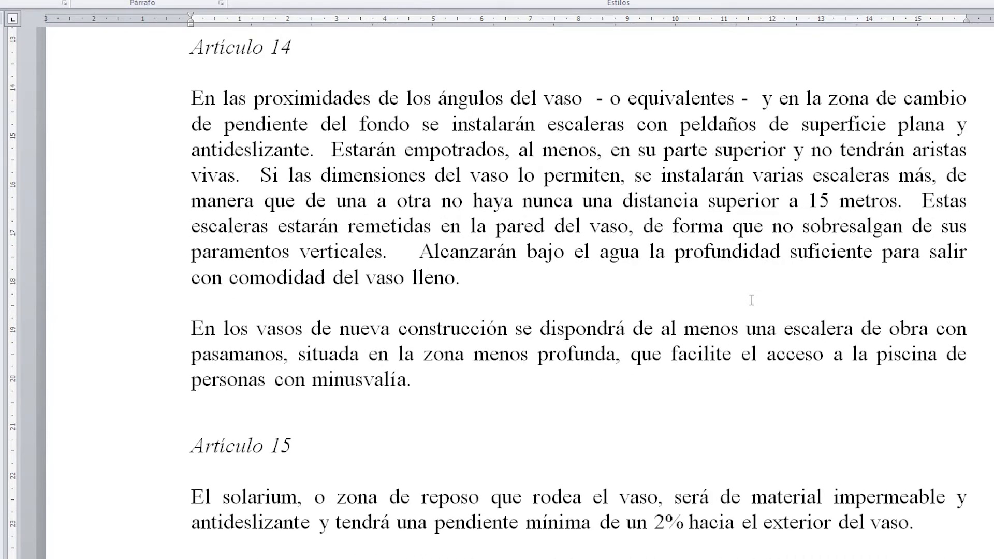
# Read on through the swimming pool regulations from Artículo 14 to the start of Artículo 21
pyautogui.scroll(-6, 752, 300)
pyautogui.scroll(-6, 750, 300)
pyautogui.scroll(-6, 751, 298)
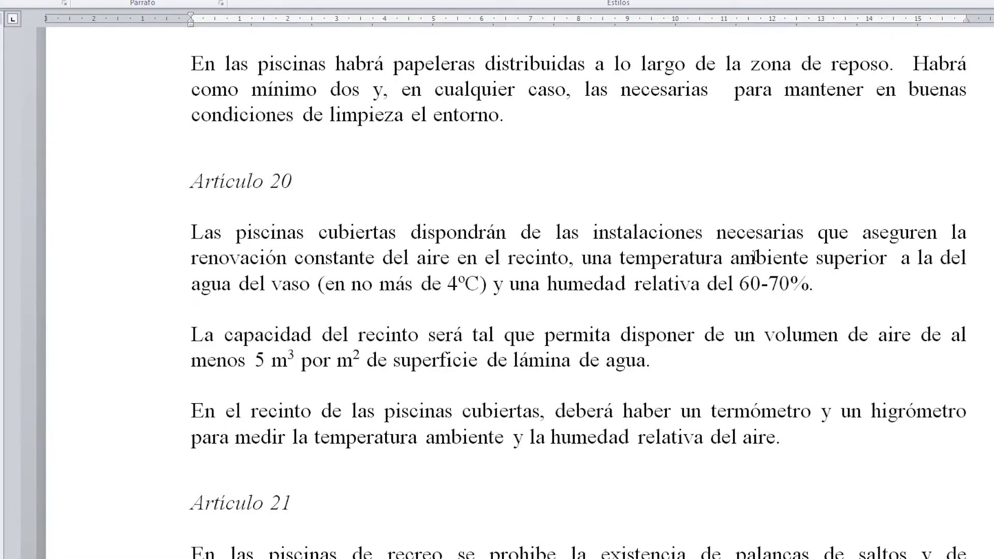
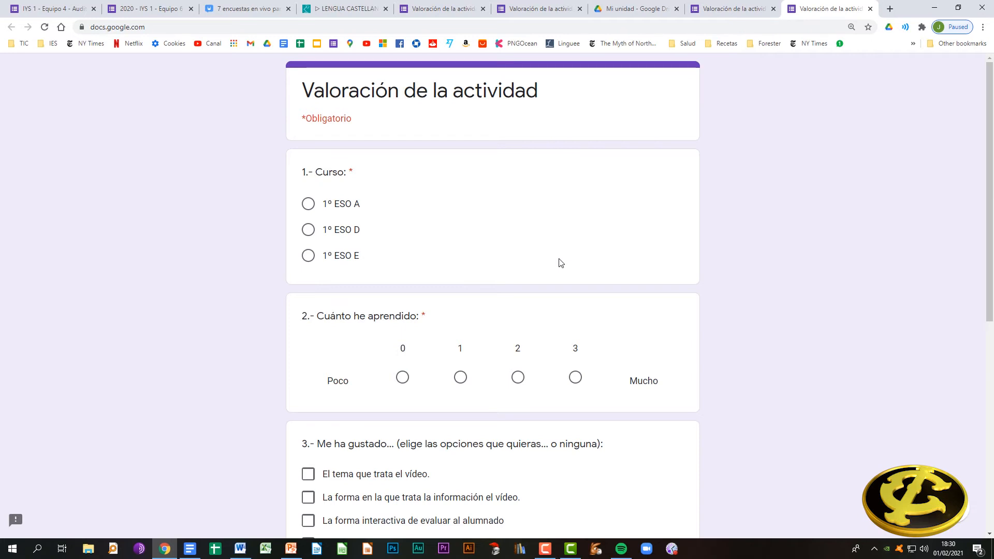
# Look over the questions of the finished "Valoración de la actividad" form in the browser
pyautogui.scroll(-7, 559, 263)
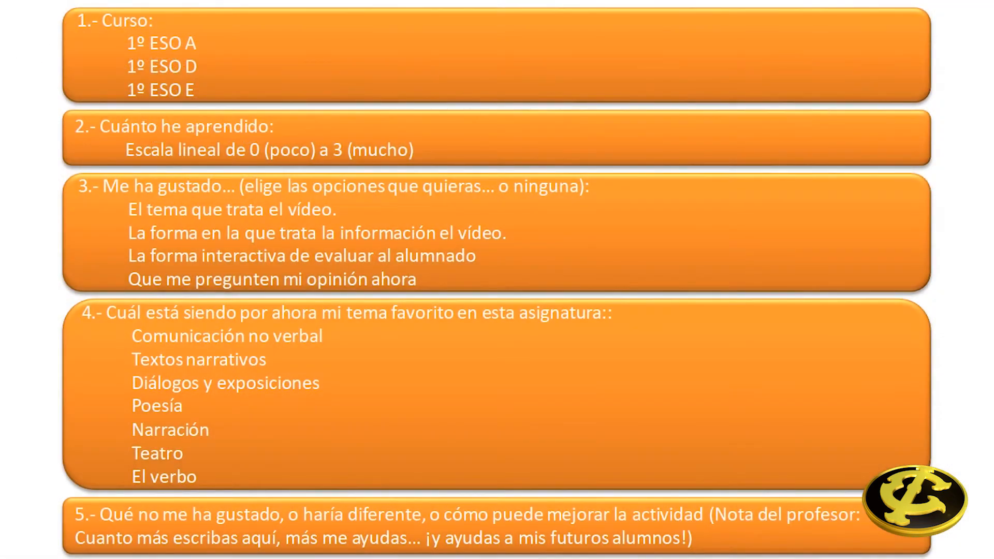
# Copy "1.- Curso:" from the PowerPoint slide and use it as the title of the untitled question in Google Forms
pyautogui.moveTo(78, 21); pyautogui.dragTo(156, 24)
pyautogui.hotkey('ctrl', 'c')
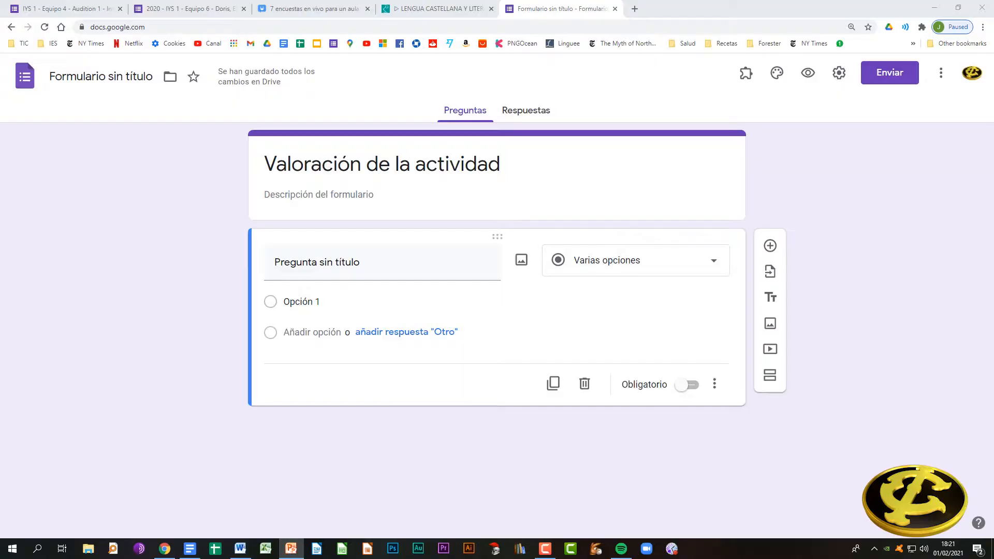
pyautogui.click(316, 262)
pyautogui.hotkey('ctrl', 'v')
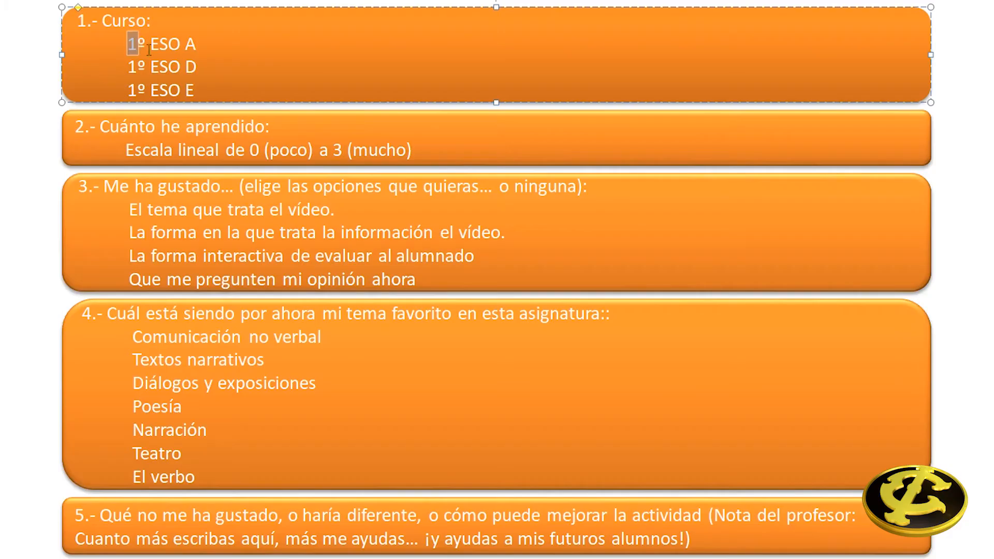
# Copy the answers 1º ESO A, 1º ESO D and 1º ESO E from the slide into the Curso question and make it required
pyautogui.moveTo(127, 44); pyautogui.dragTo(192, 94)
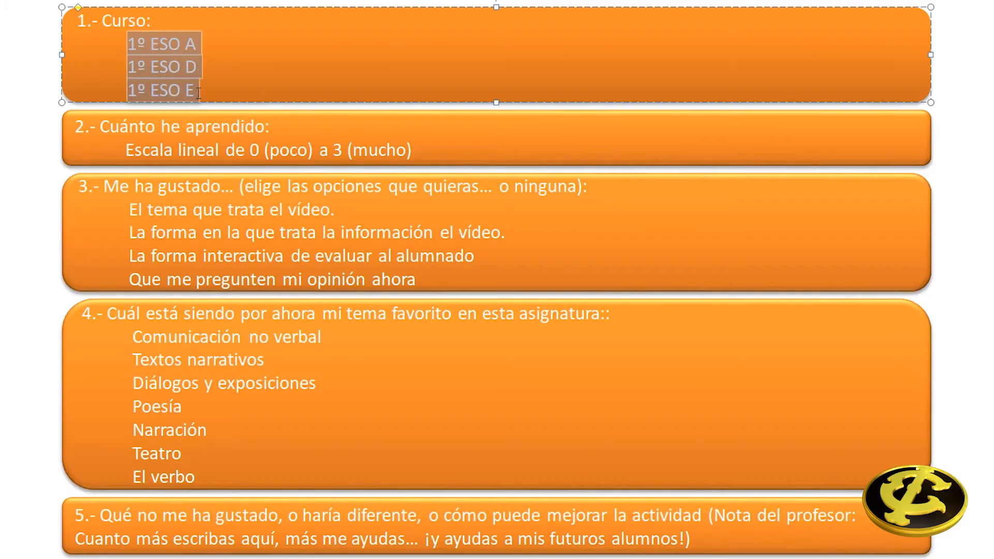
pyautogui.hotkey('ctrl', 'c')
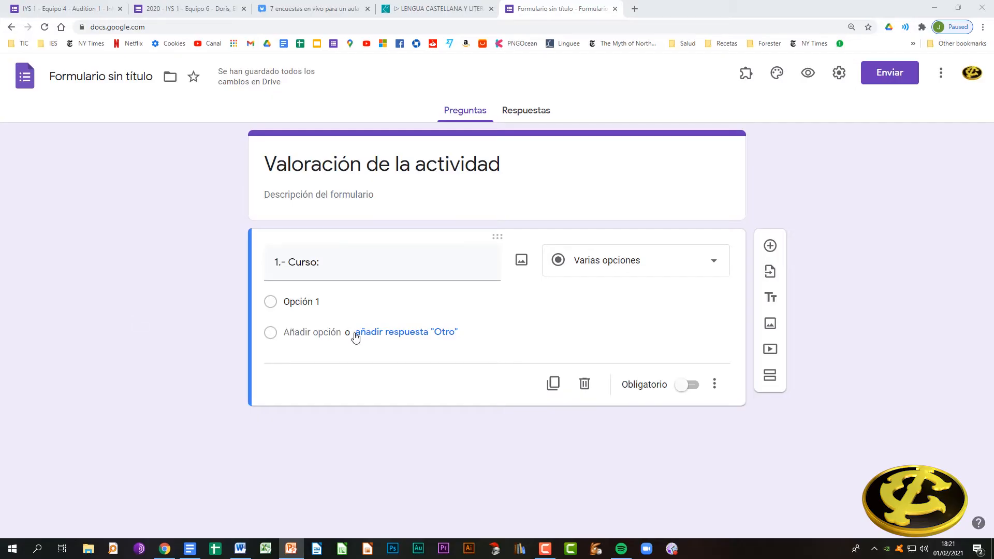
pyautogui.click(288, 303)
pyautogui.hotkey('ctrl', 'v')
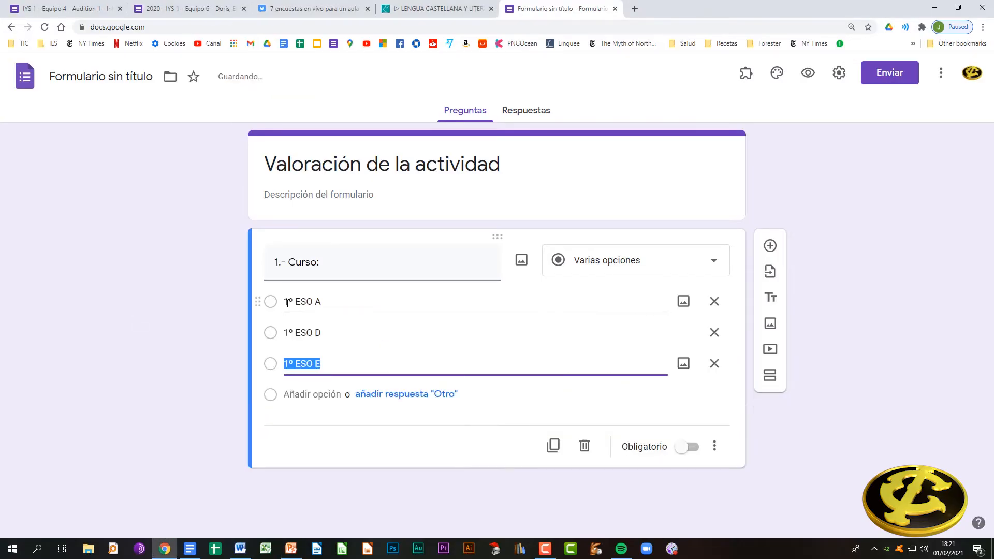
pyautogui.click(693, 448)
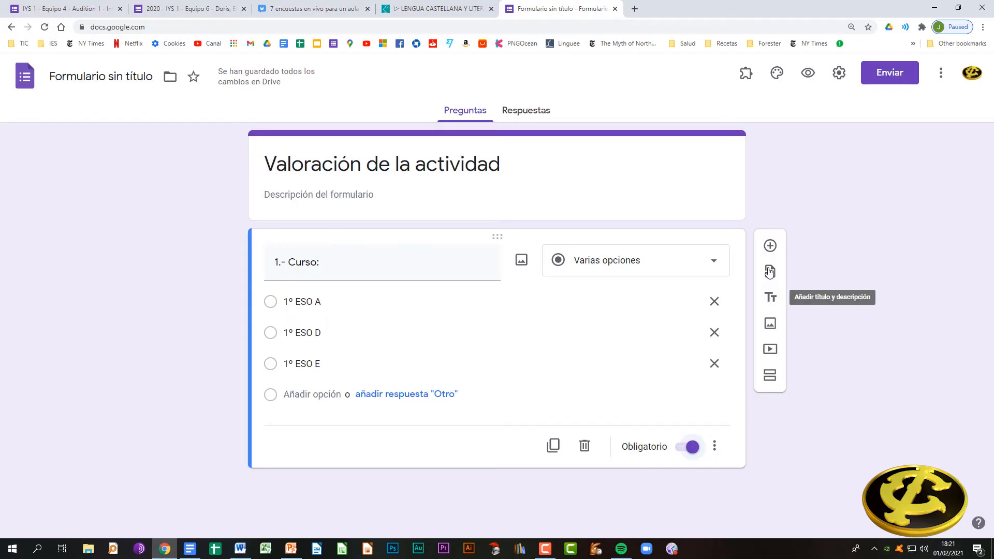
# Add a second question of the Escala lineal type with a scale from 0 to 3
pyautogui.click(770, 246)
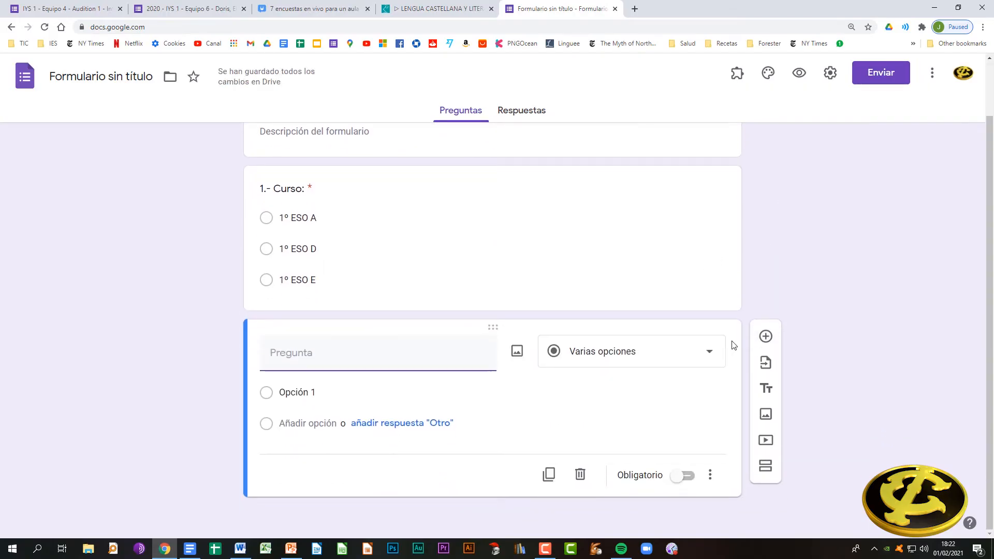
pyautogui.click(707, 352)
pyautogui.click(595, 367)
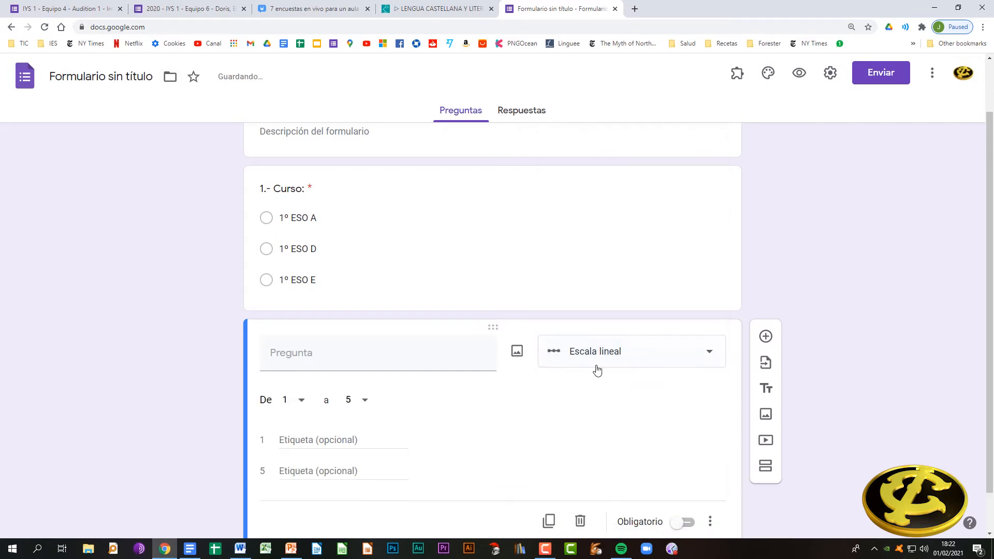
pyautogui.click(299, 406)
pyautogui.click(286, 369)
pyautogui.click(367, 401)
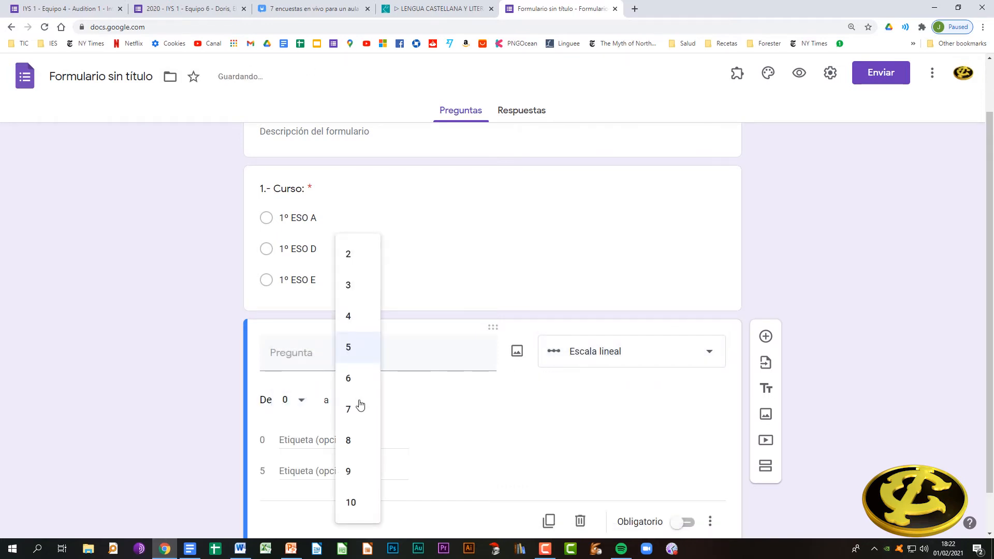
pyautogui.click(348, 288)
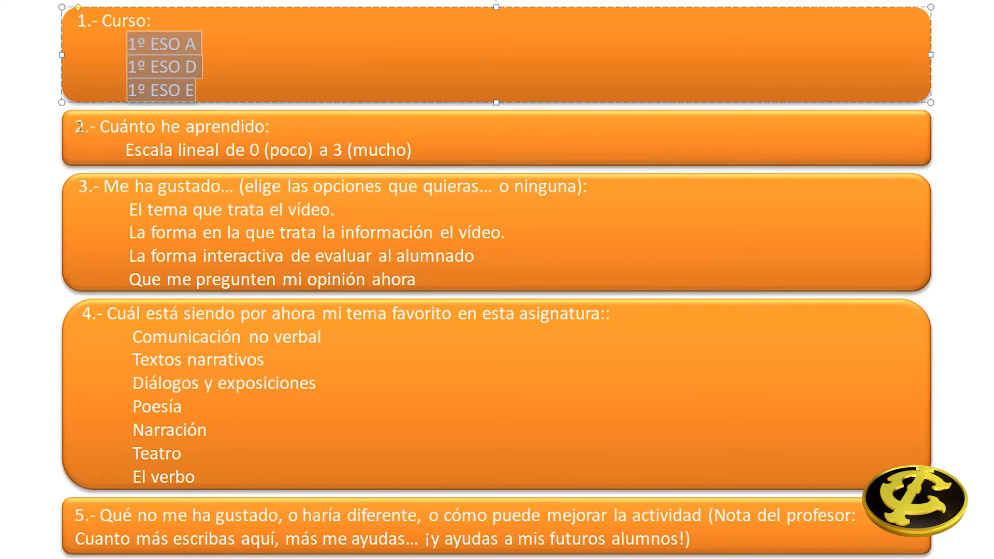
# Title the linear scale question "2.- Cuánto he aprendido:" with the text copied from the PowerPoint slide
pyautogui.moveTo(80, 127); pyautogui.dragTo(277, 125)
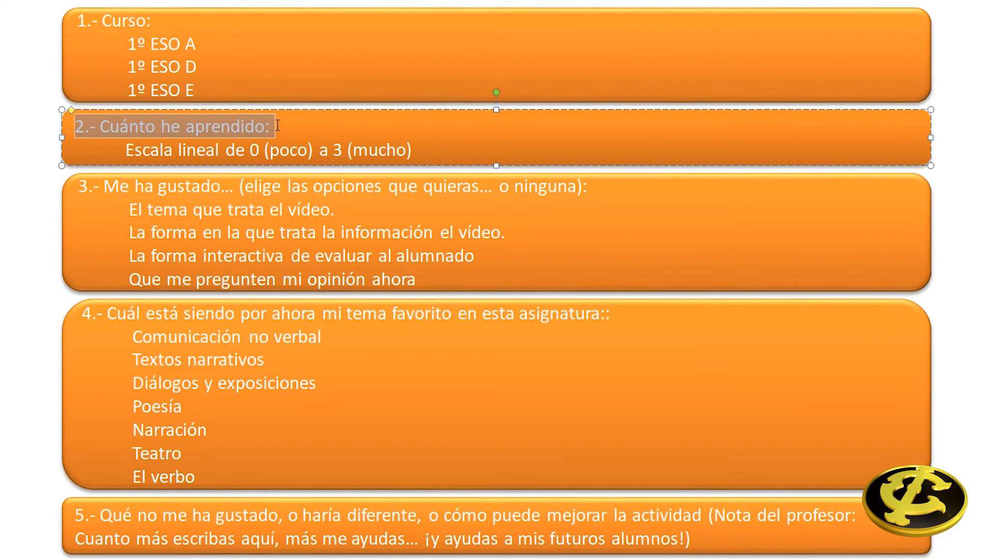
pyautogui.hotkey('ctrl', 'c')
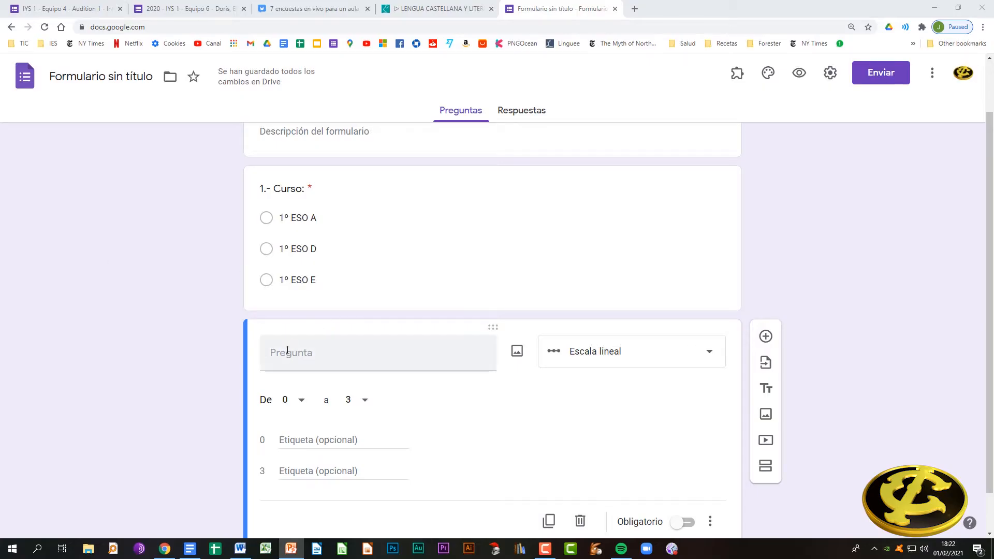
pyautogui.click(265, 352)
pyautogui.hotkey('ctrl', 'v')
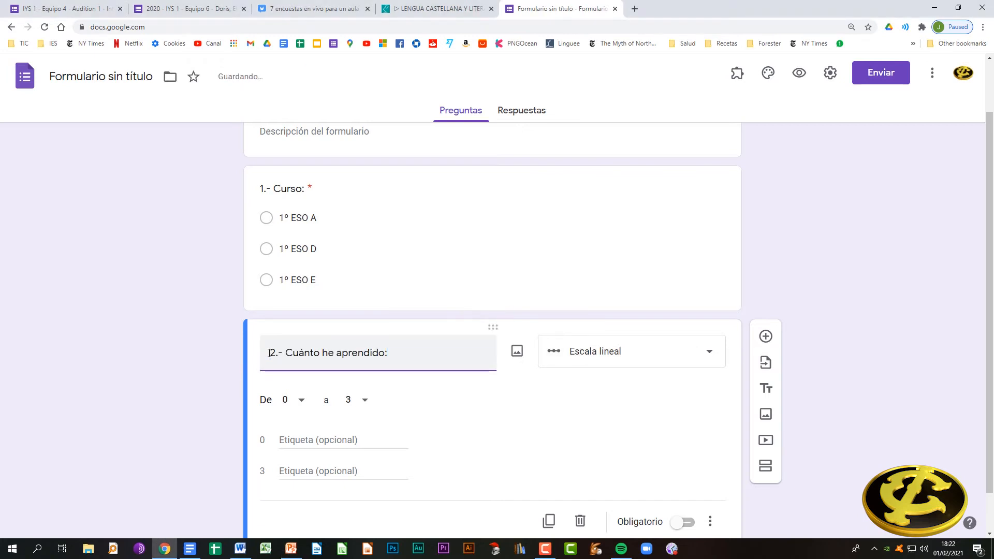
# Label the scale's 0 end "Poco" and its 3 end "Mucho", and make the question required
pyautogui.click(292, 439)
pyautogui.write('Poco')
pyautogui.click(299, 470)
pyautogui.write('Mucho')
pyautogui.scroll(-1, 668, 458)
pyautogui.click(684, 472)
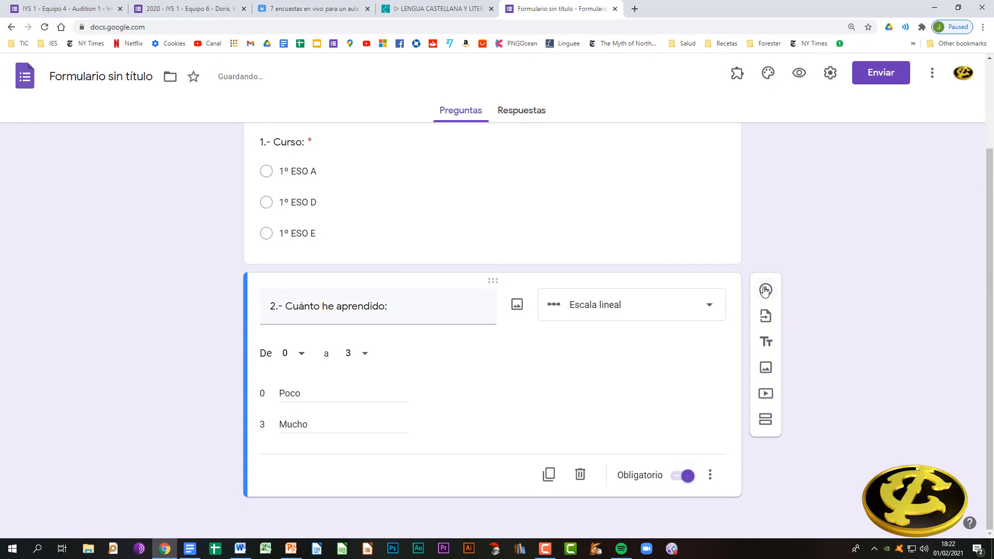
# Add a Casillas question titled "3.- Me ha gustado… (elige las opciones que quieras… o ninguna):" with the text copied from the slide
pyautogui.click(765, 290)
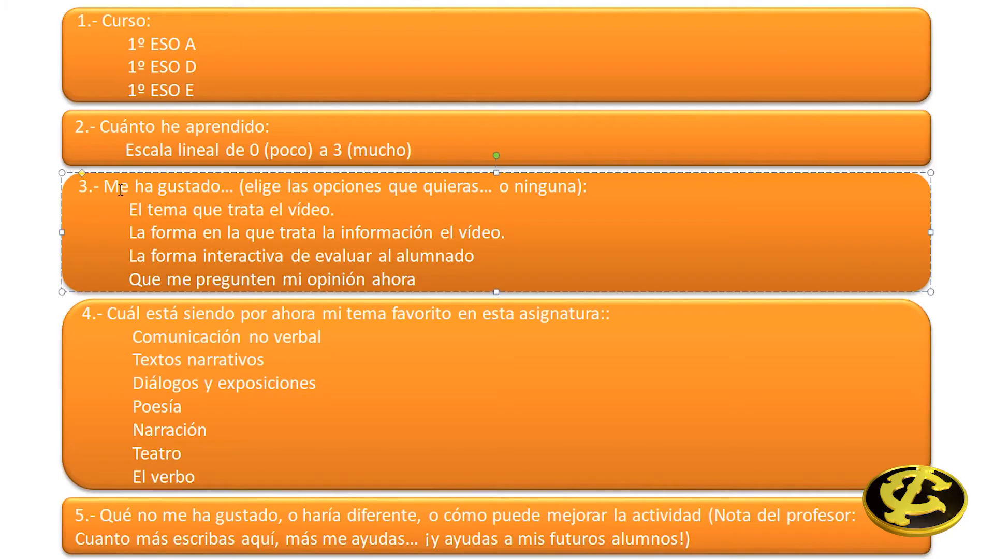
pyautogui.moveTo(78, 187); pyautogui.dragTo(589, 188)
pyautogui.hotkey('ctrl', 'c')
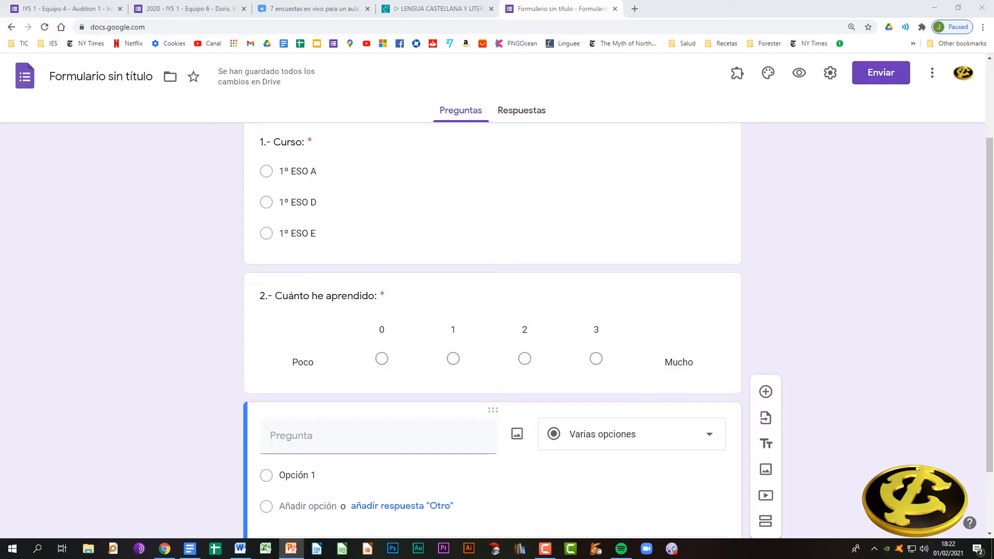
pyautogui.click(274, 435)
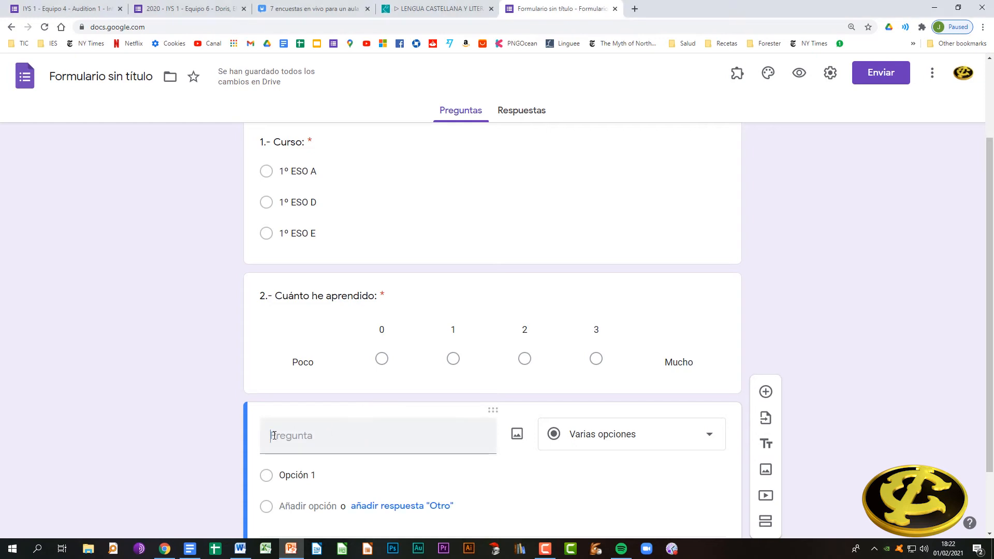
pyautogui.hotkey('ctrl', 'v')
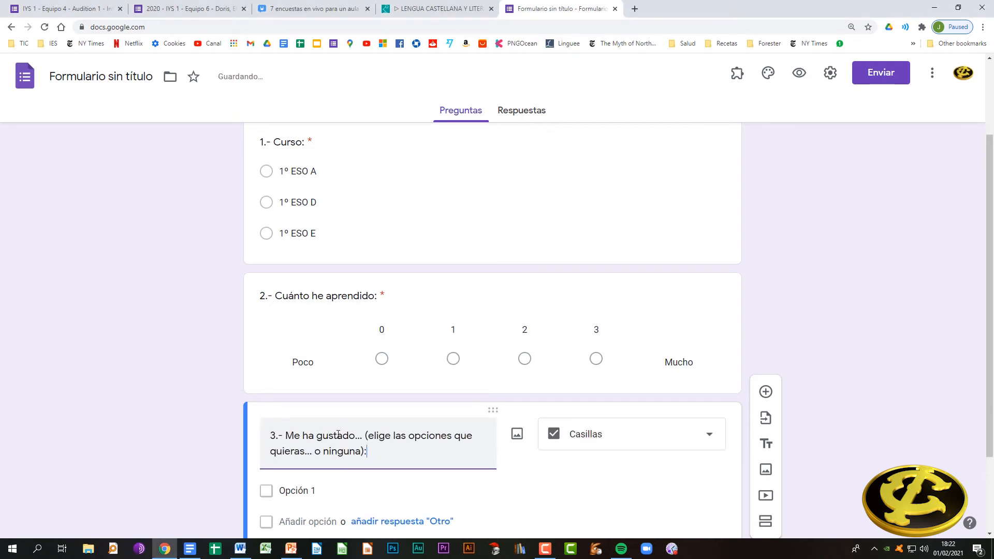
pyautogui.scroll(-2, 443, 447)
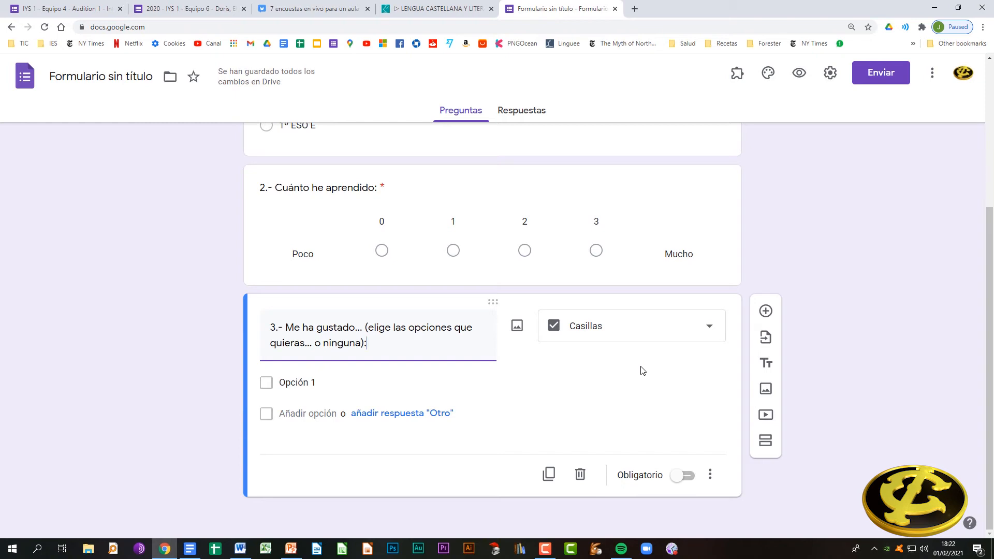
pyautogui.click(710, 328)
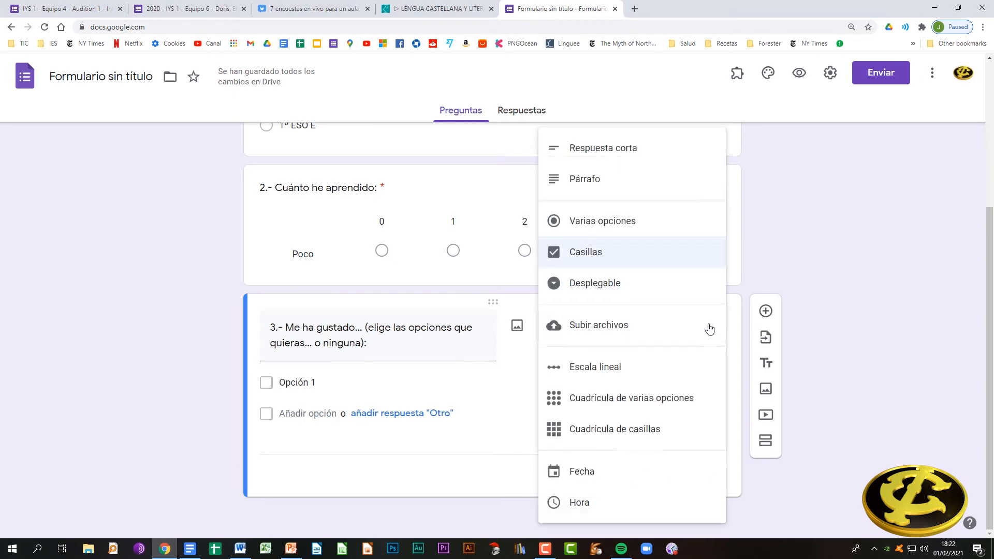
pyautogui.click(710, 328)
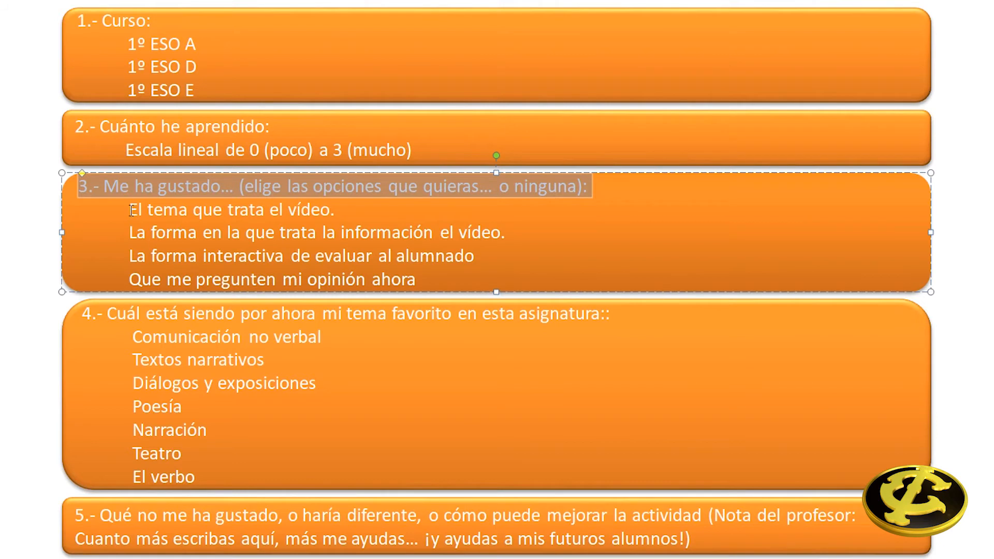
# Fill question 3 with the slide's four options, from "El tema que trata el vídeo." to "Que me pregunten mi opinión ahora"
pyautogui.click(132, 210)
pyautogui.keyDown('shift'); pyautogui.click(412, 279); pyautogui.keyUp('shift')
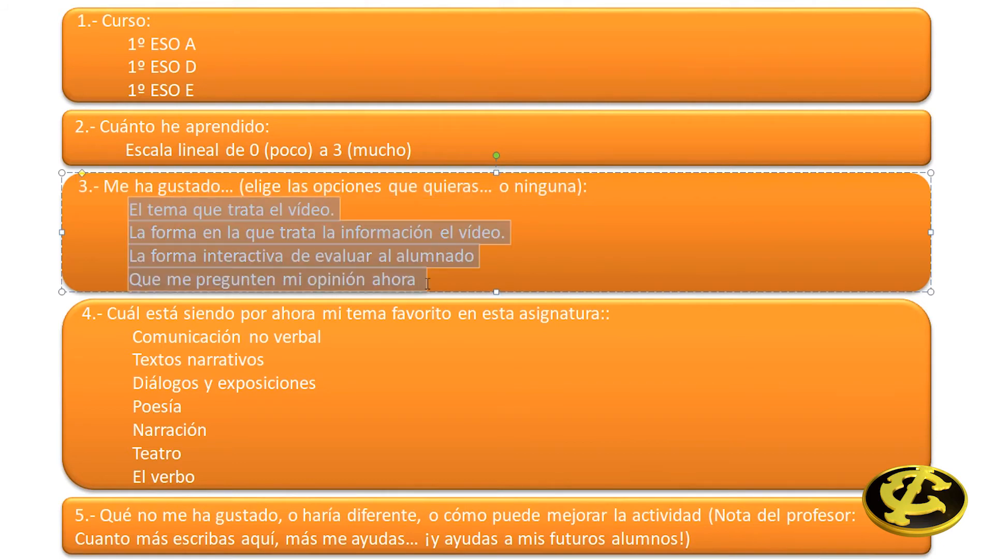
pyautogui.hotkey('ctrl', 'c')
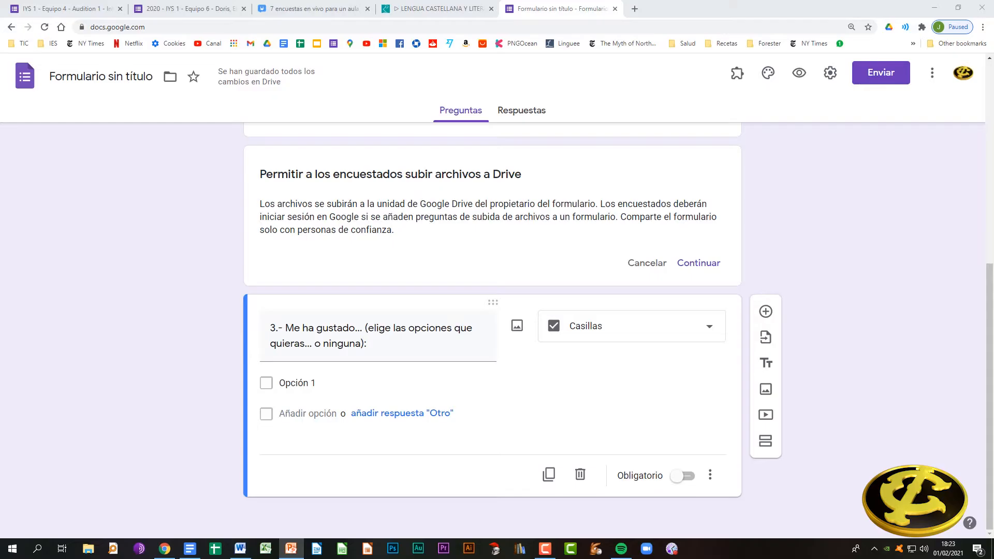
pyautogui.click(284, 383)
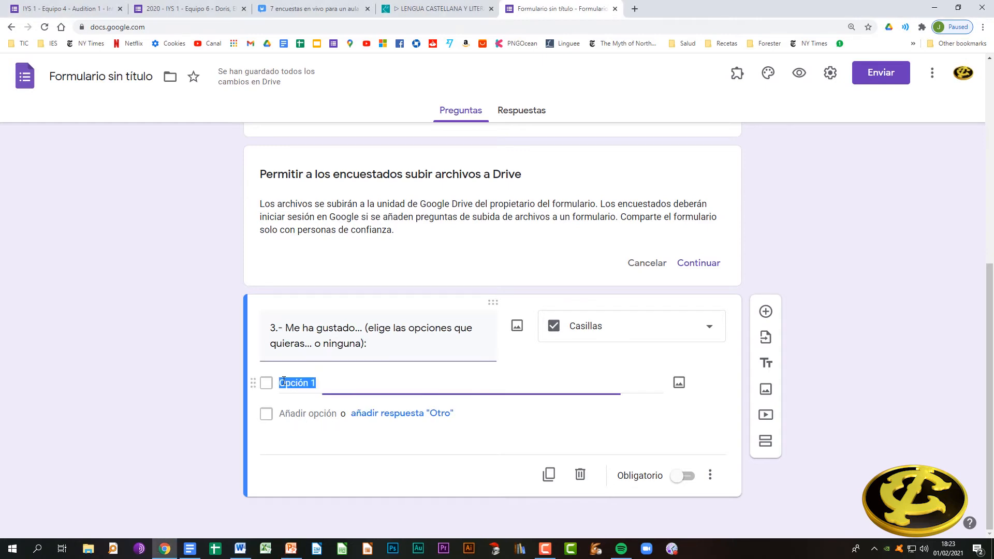
pyautogui.hotkey('ctrl', 'v')
pyautogui.scroll(-2, 501, 448)
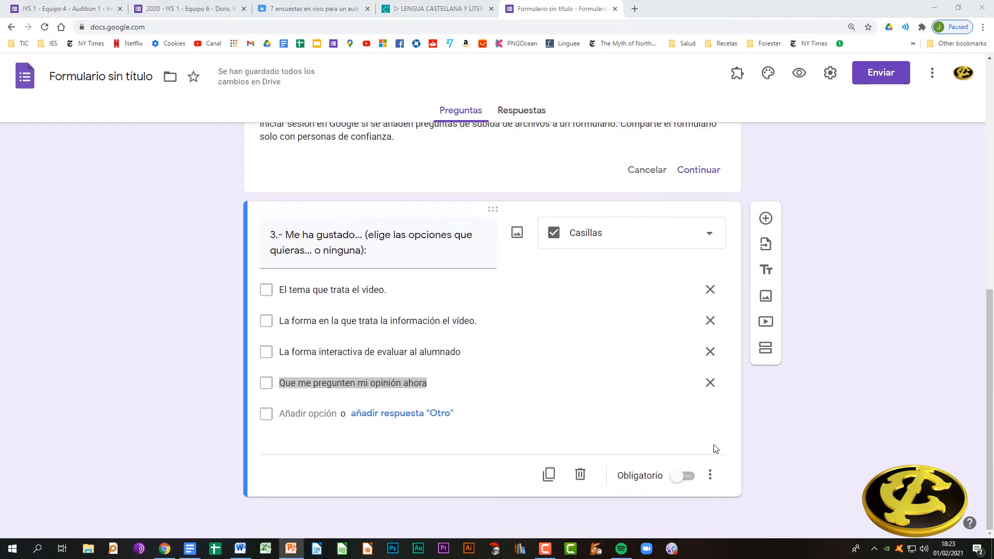
# Add a Desplegable question titled "4.- Cuál está siendo por ahora mi tema favorito en esta asignatura::" with the text copied from the slide
pyautogui.click(766, 218)
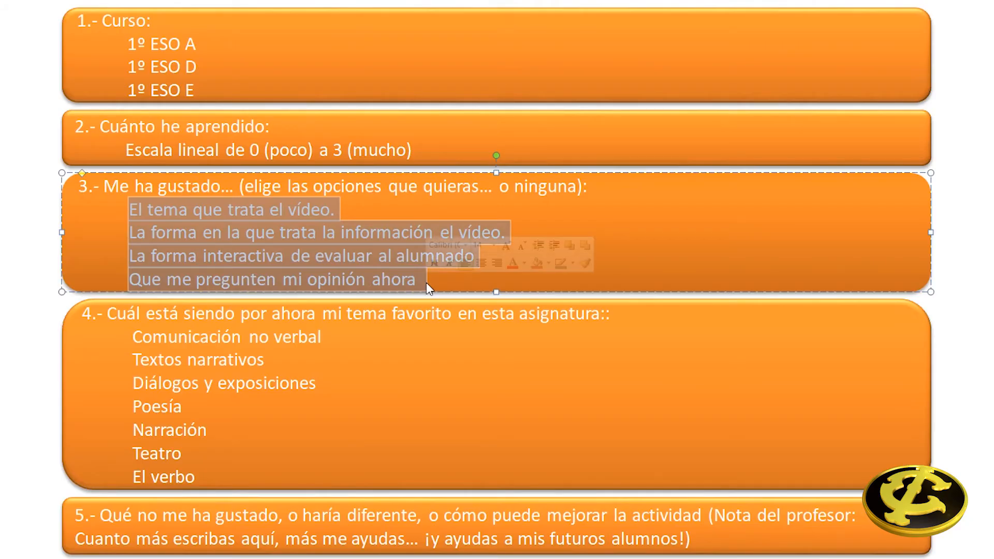
pyautogui.moveTo(82, 315); pyautogui.dragTo(609, 314)
pyautogui.hotkey('ctrl', 'c')
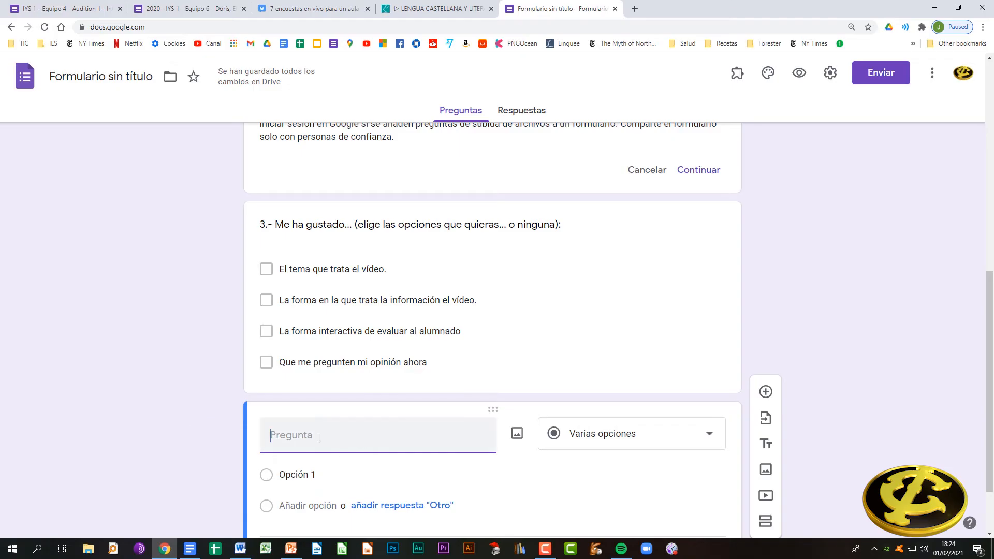
pyautogui.hotkey('ctrl', 'v')
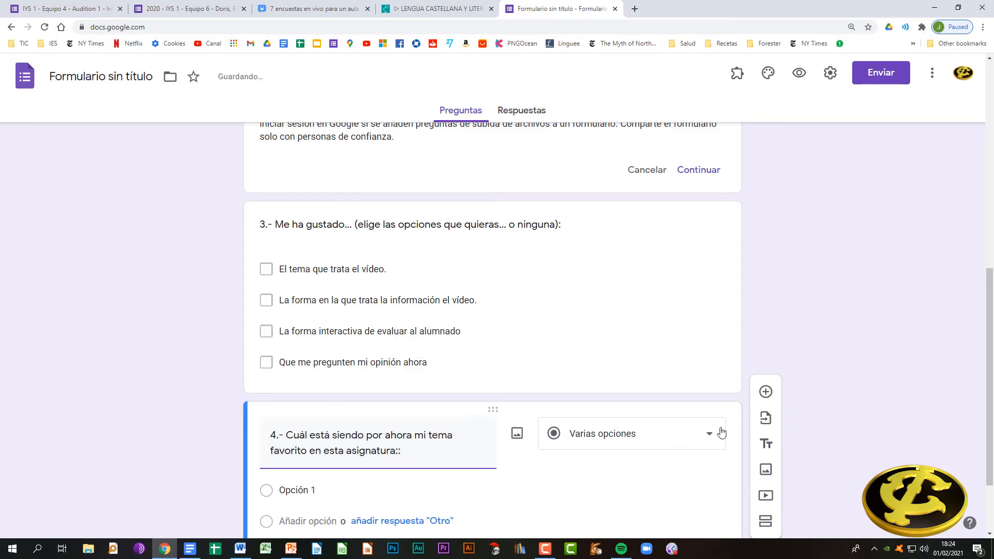
pyautogui.click(712, 436)
pyautogui.click(617, 283)
# Fill question 4 with the slide's seven topics, from "Comunicación no verbal" to "El verbo"
pyautogui.moveTo(133, 337); pyautogui.dragTo(202, 477)
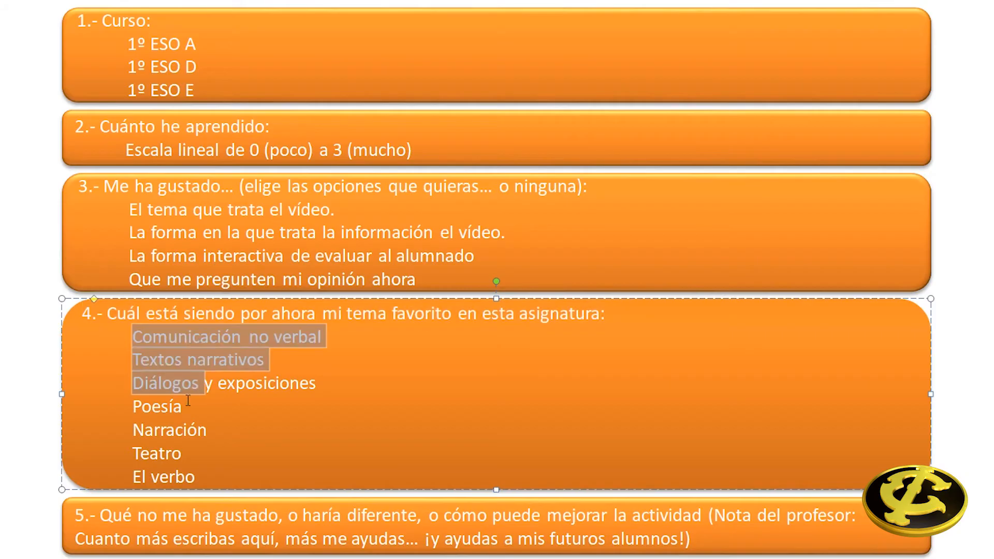
pyautogui.hotkey('ctrl', 'c')
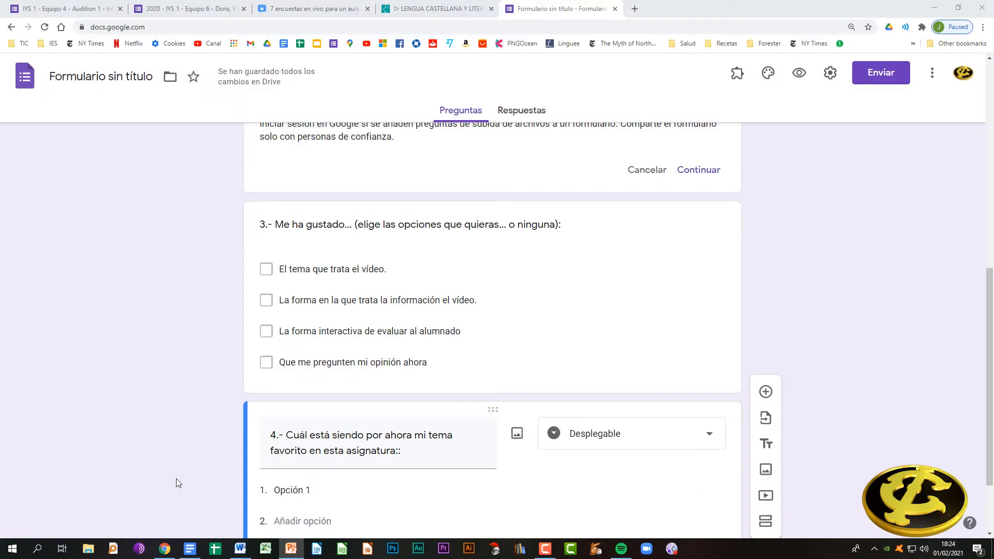
pyautogui.click(275, 392)
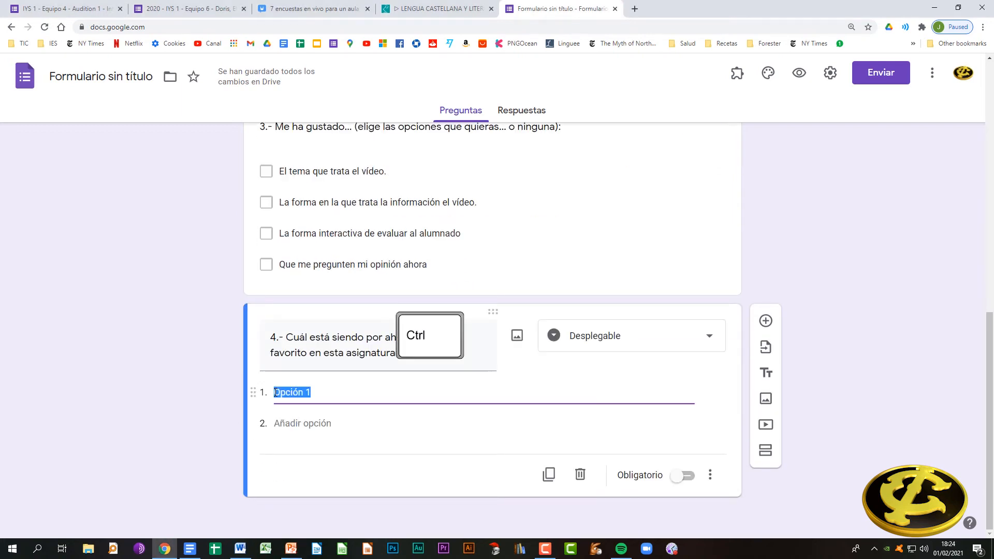
pyautogui.hotkey('ctrl', 'v')
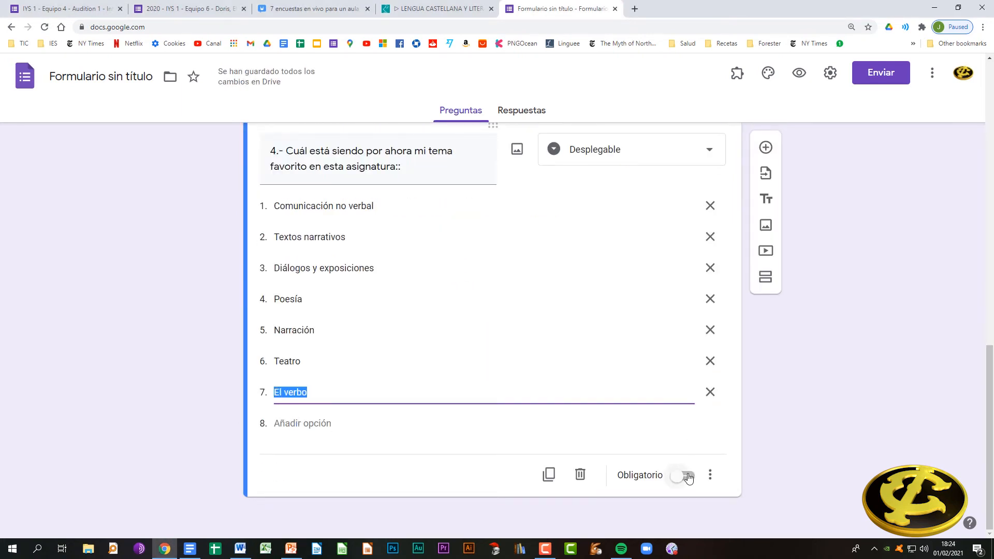
# Make question 4 required and add "En realidad no me ha gustado ninguno" as its eighth option
pyautogui.click(689, 476)
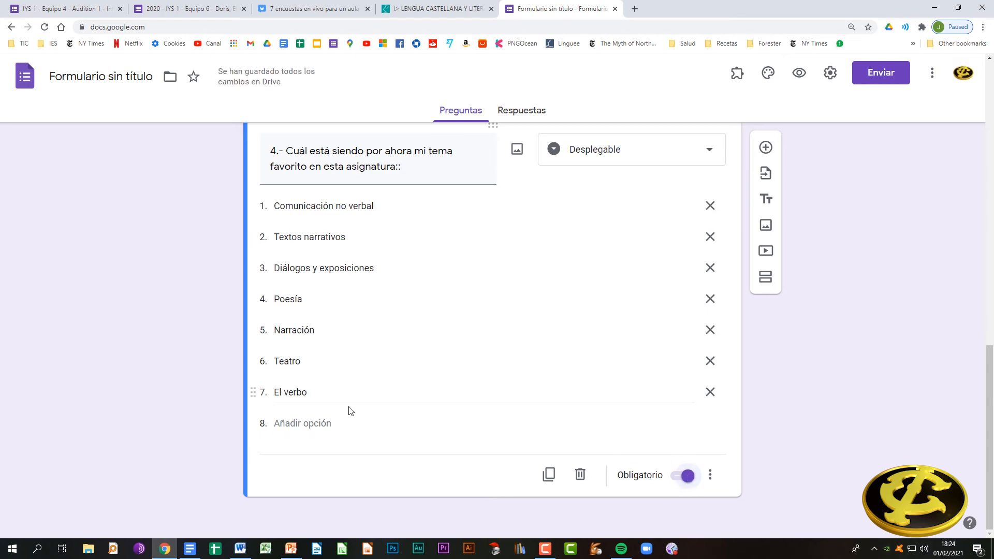
pyautogui.click(278, 424)
pyautogui.write('En realidad no me ha gustado ninguno')
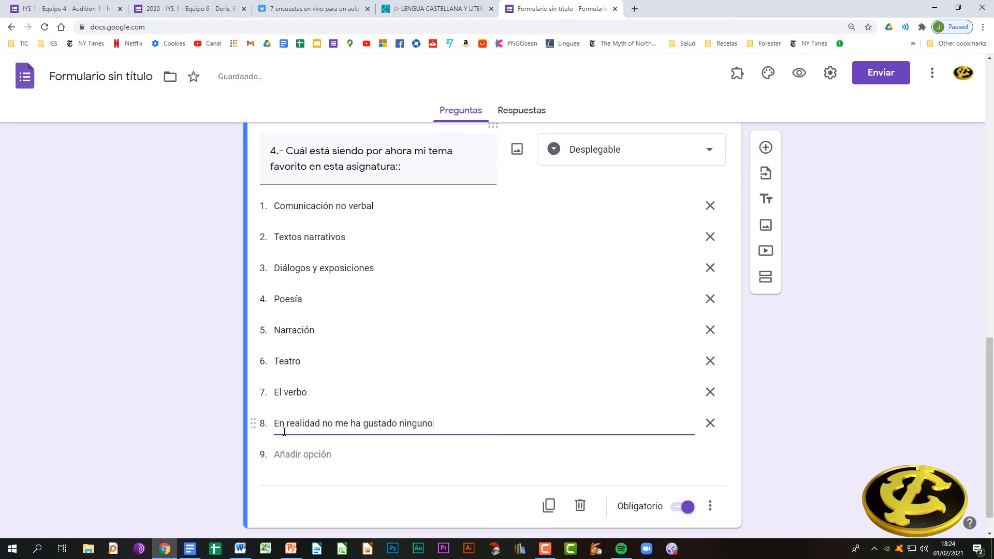
pyautogui.scroll(-1, 561, 366)
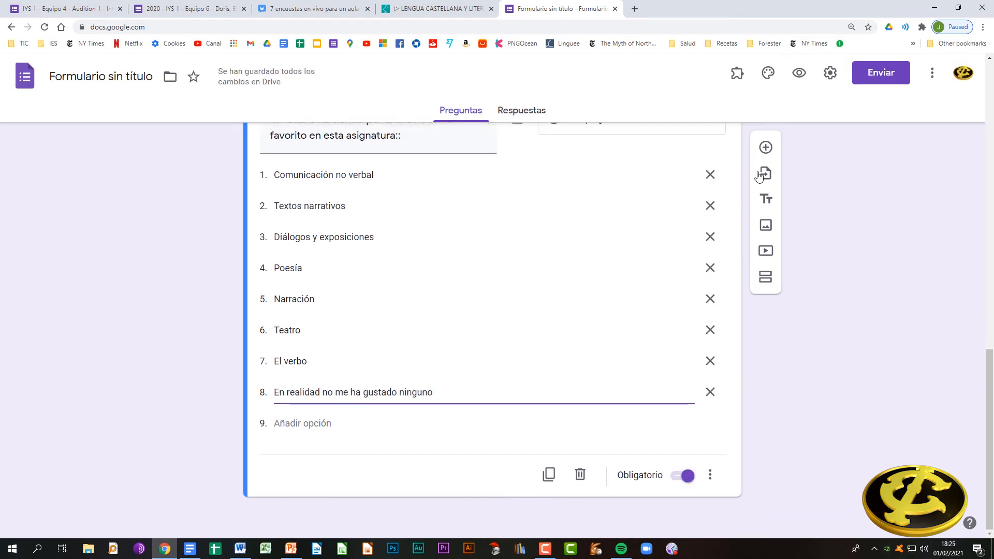
# Add a Párrafo question 5 with the slide's text beginning "5.- Qué no me ha gustado, o haría diferente, o cómo puede mejorar la actividad"
pyautogui.click(766, 148)
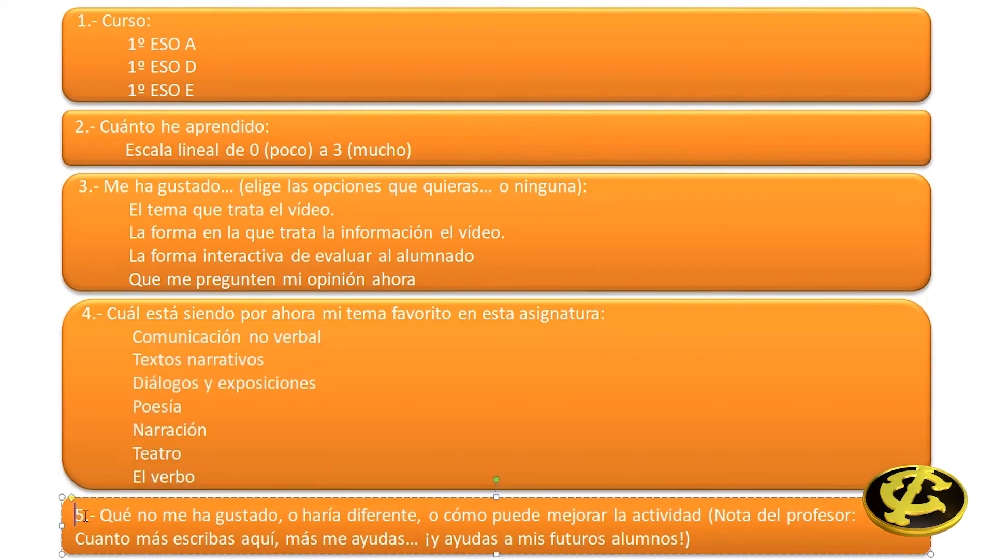
pyautogui.moveTo(75, 516); pyautogui.dragTo(694, 539)
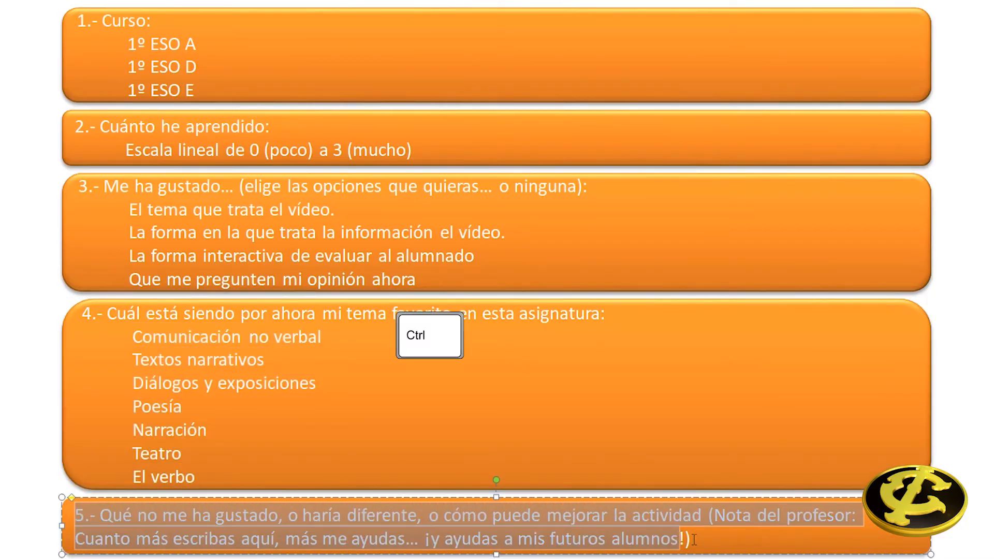
pyautogui.hotkey('ctrl', 'c')
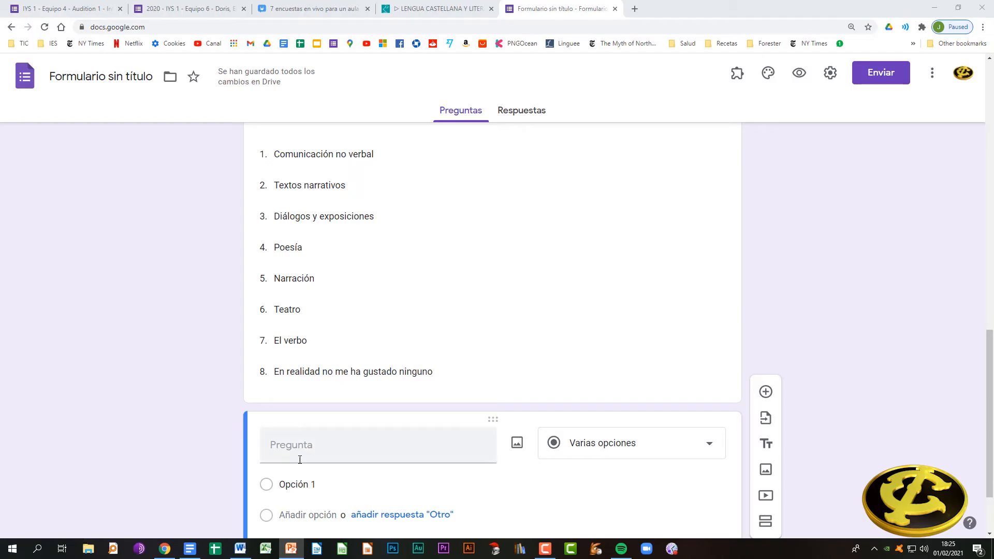
pyautogui.click(278, 446)
pyautogui.hotkey('ctrl', 'v')
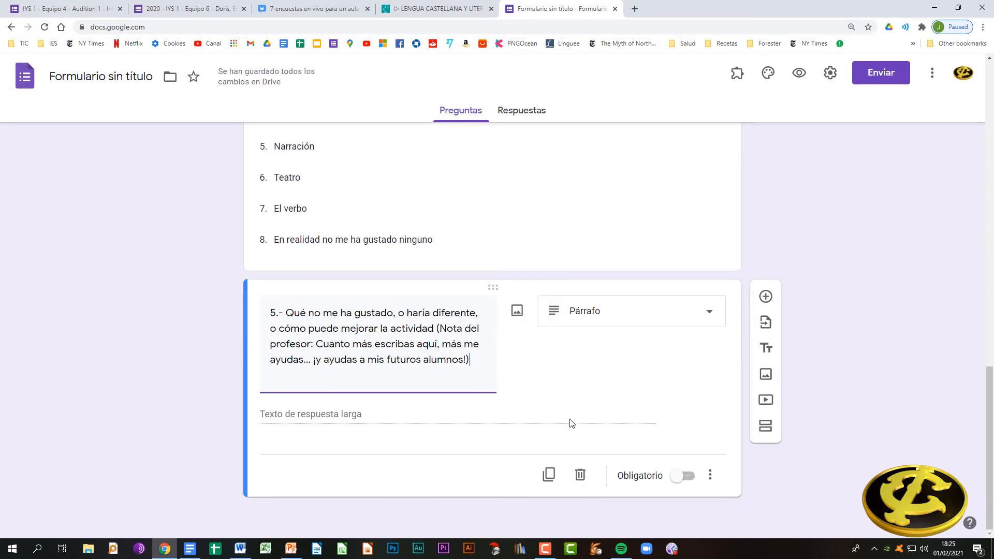
# Preview the finished survey and check its questions from the respondent's view
pyautogui.scroll(20, 571, 423)
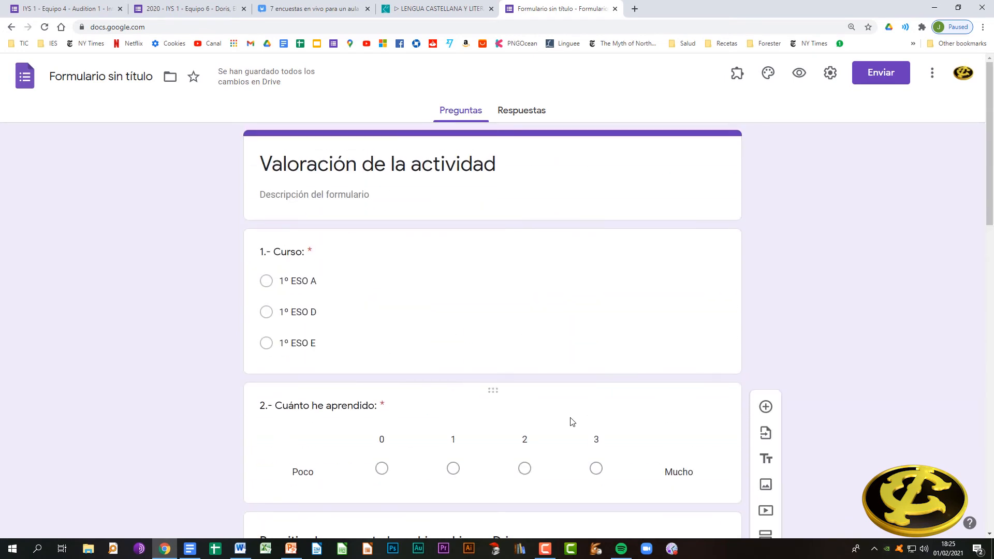
pyautogui.click(799, 73)
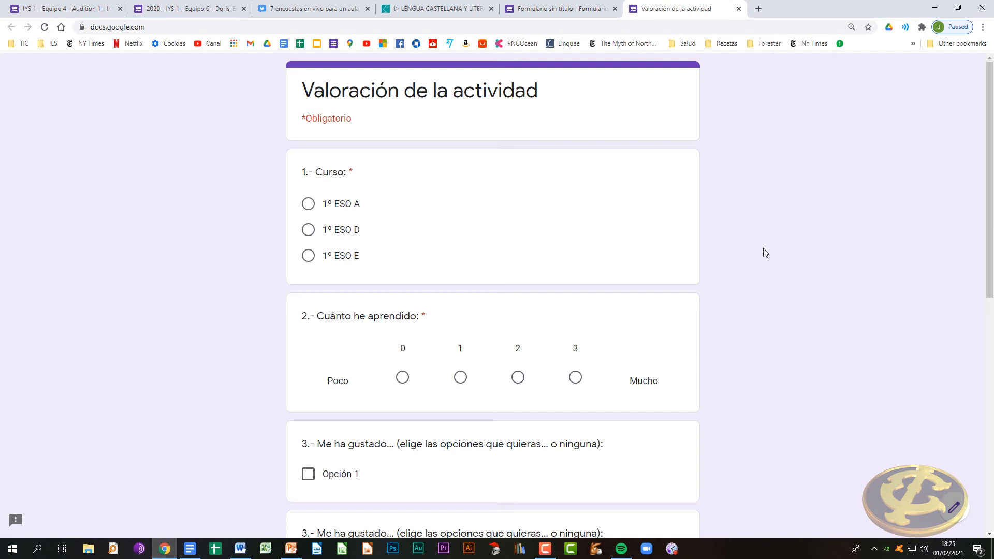
pyautogui.scroll(-7, 772, 311)
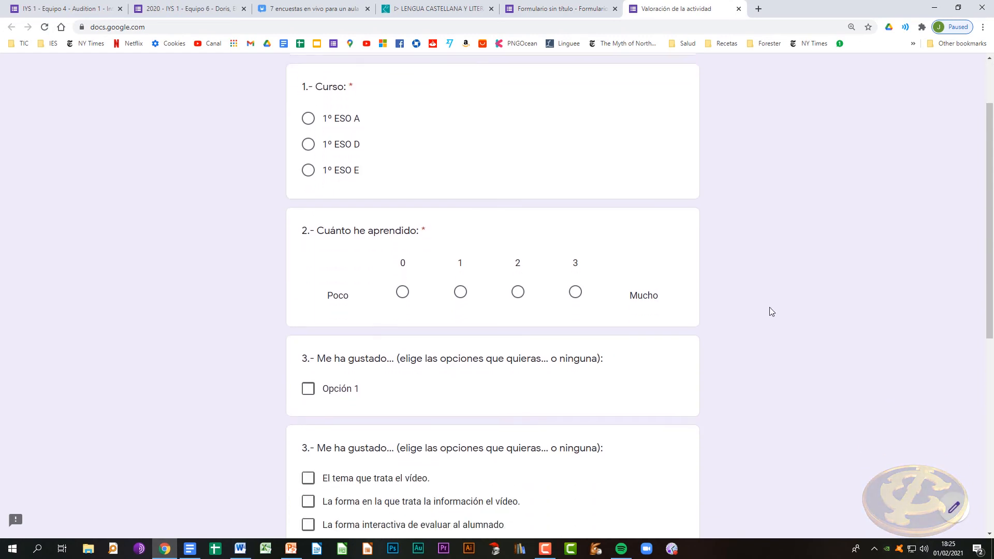
pyautogui.scroll(5, 769, 307)
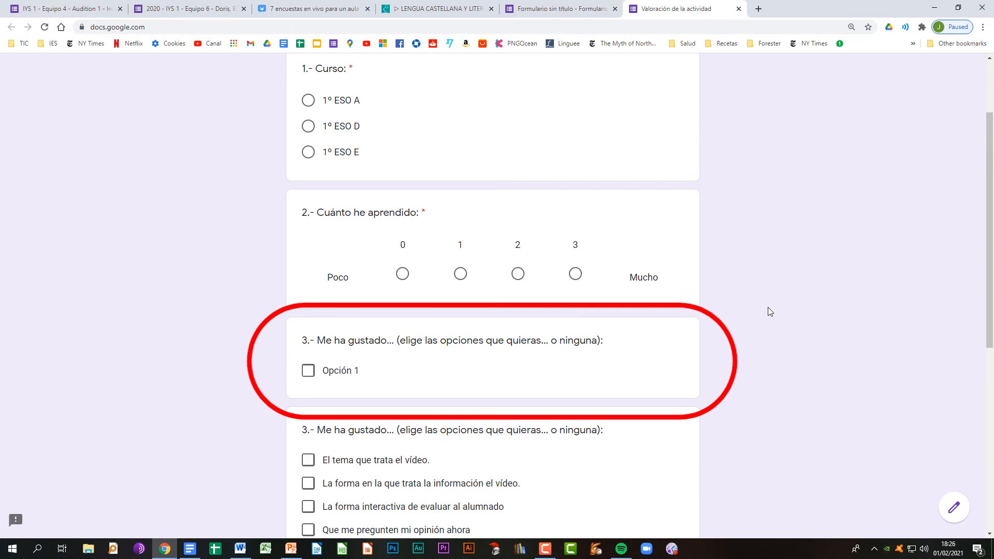
pyautogui.scroll(2, 735, 207)
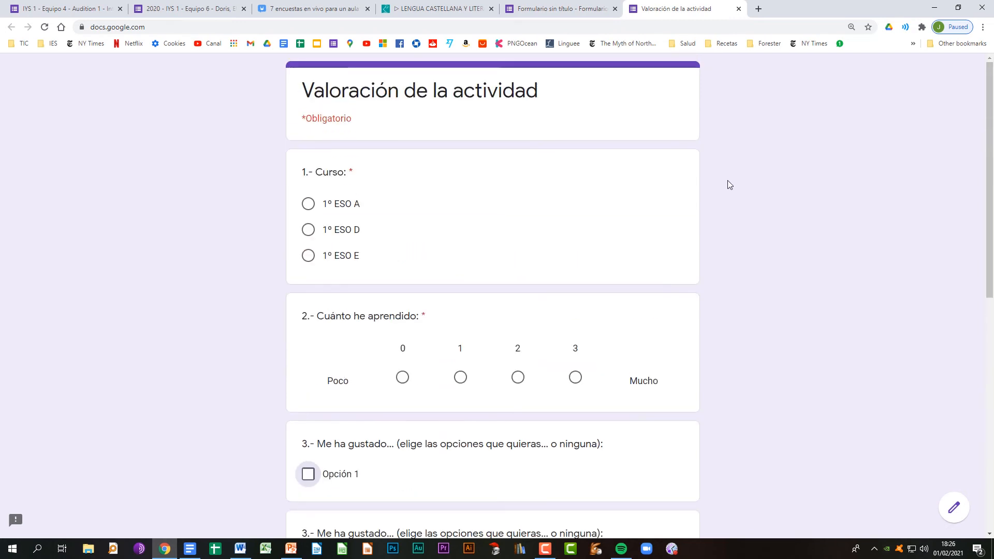
# Return to editing the form and delete the duplicate question 3 that only has "Opción 1"
pyautogui.click(958, 512)
pyautogui.scroll(-5, 440, 313)
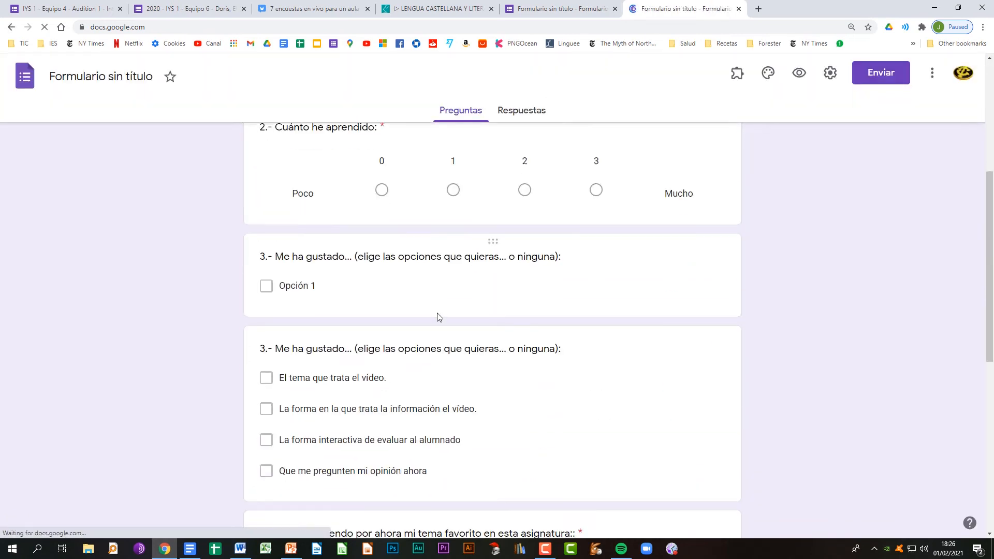
pyautogui.click(704, 248)
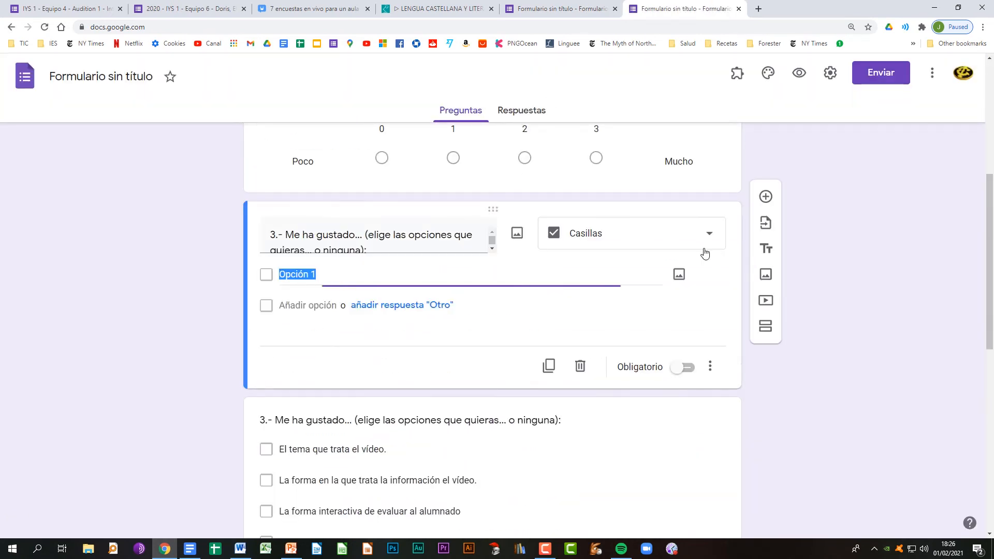
pyautogui.click(587, 366)
# Preview the corrected survey again and review questions 1 to 5
pyautogui.scroll(6, 546, 311)
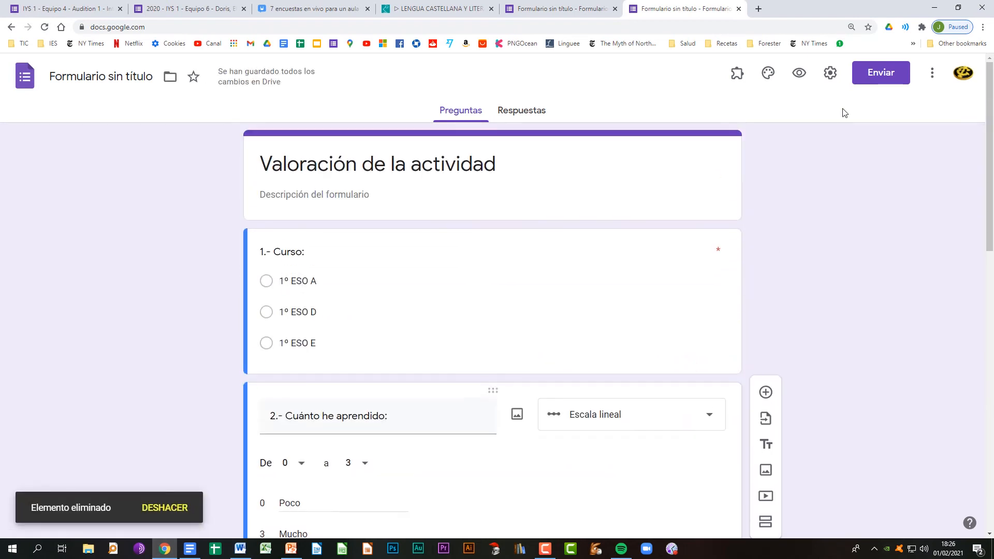
pyautogui.click(800, 73)
pyautogui.scroll(-7, 662, 199)
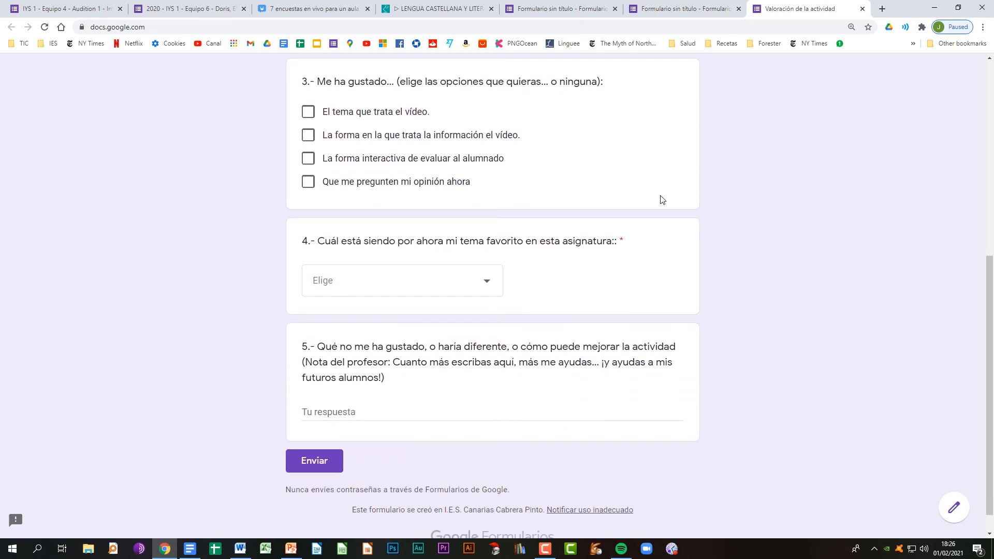
pyautogui.scroll(3, 659, 198)
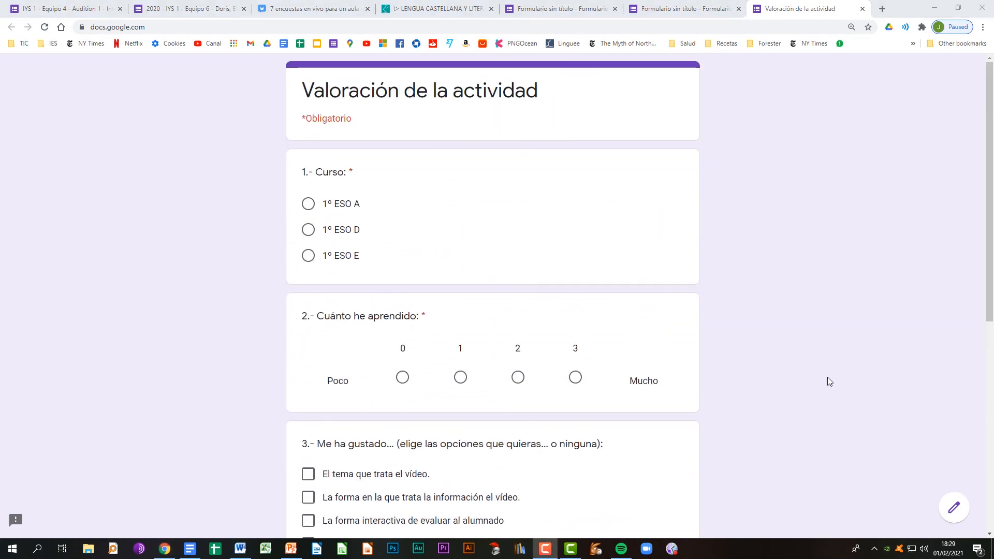
# Return to editing and name the form file "Valoración de la actividad" to match its title
pyautogui.click(955, 513)
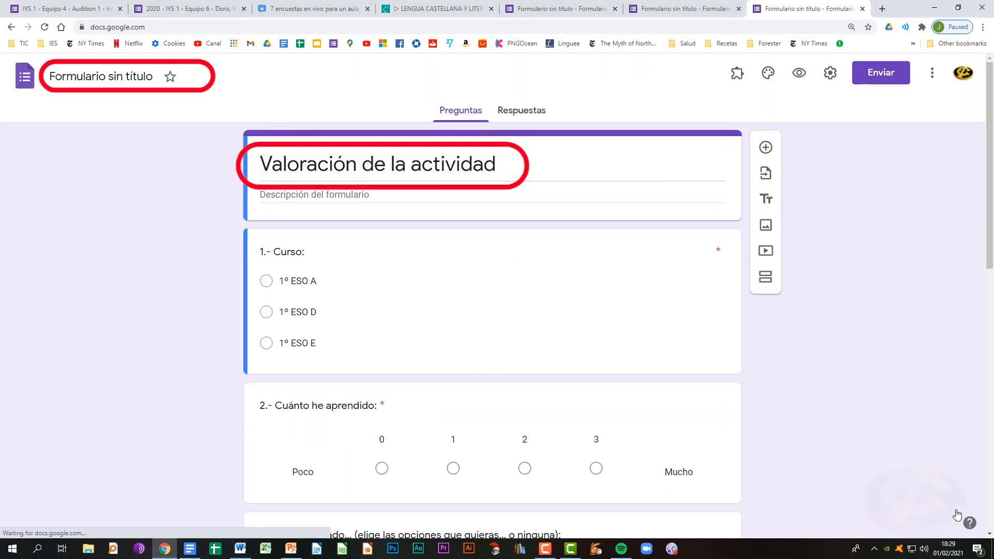
pyautogui.click(107, 79)
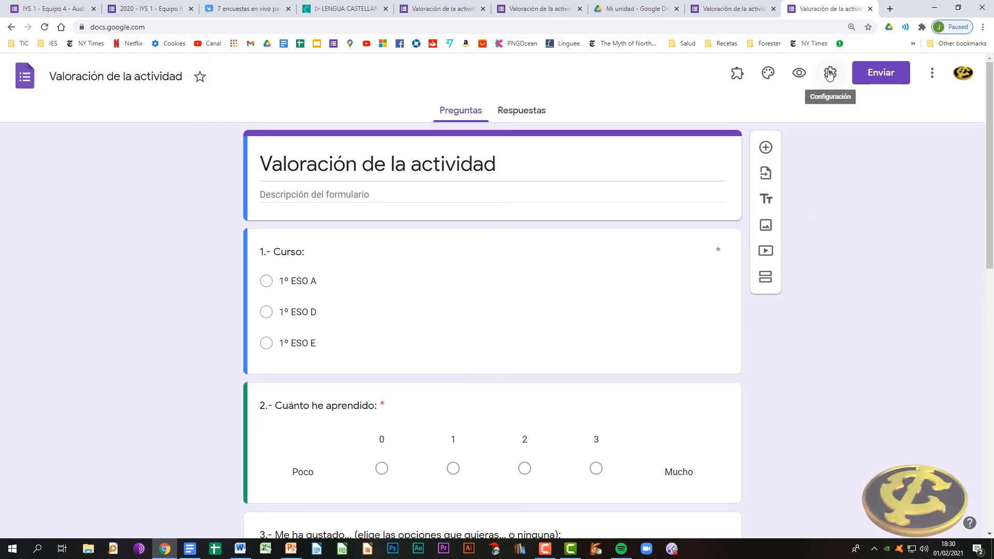
# Configure the form to limit each person to 1 response and hide the link for sending another response
pyautogui.click(830, 73)
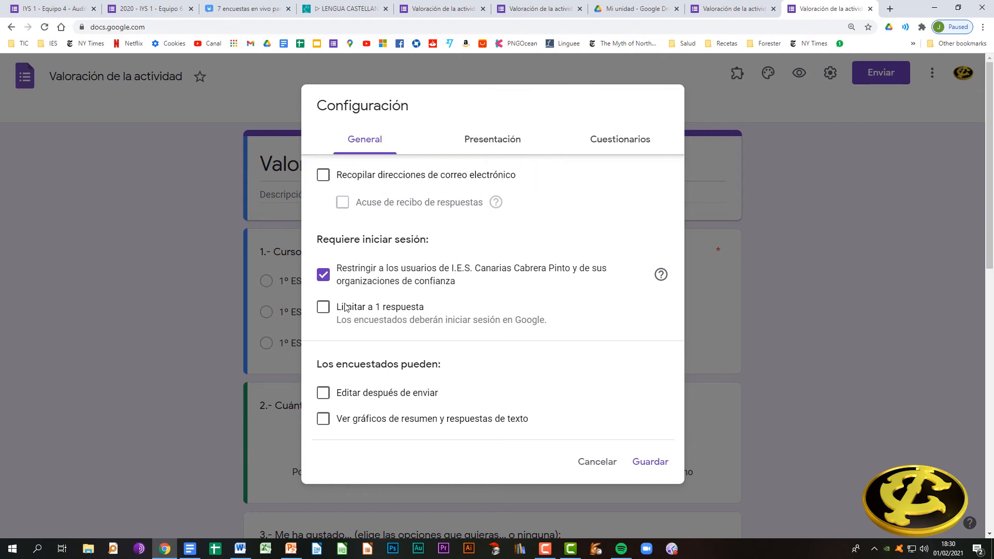
pyautogui.click(324, 311)
pyautogui.click(492, 139)
pyautogui.click(324, 228)
# Set the confirmation message to "Muchas gracias por tu respuesta" and save the form's configuration
pyautogui.click(320, 284)
pyautogui.write('M')
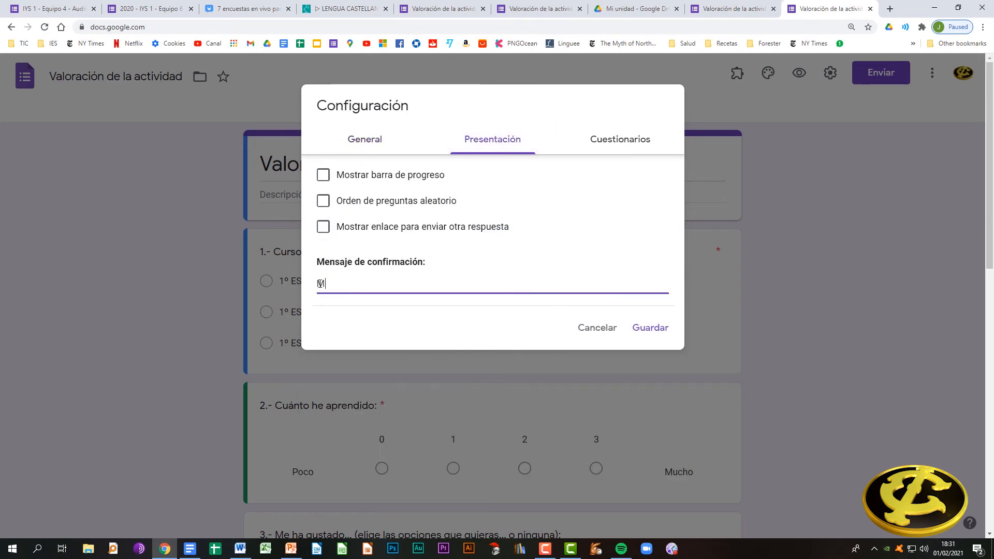
pyautogui.write('uchas gracias por tu respuesta')
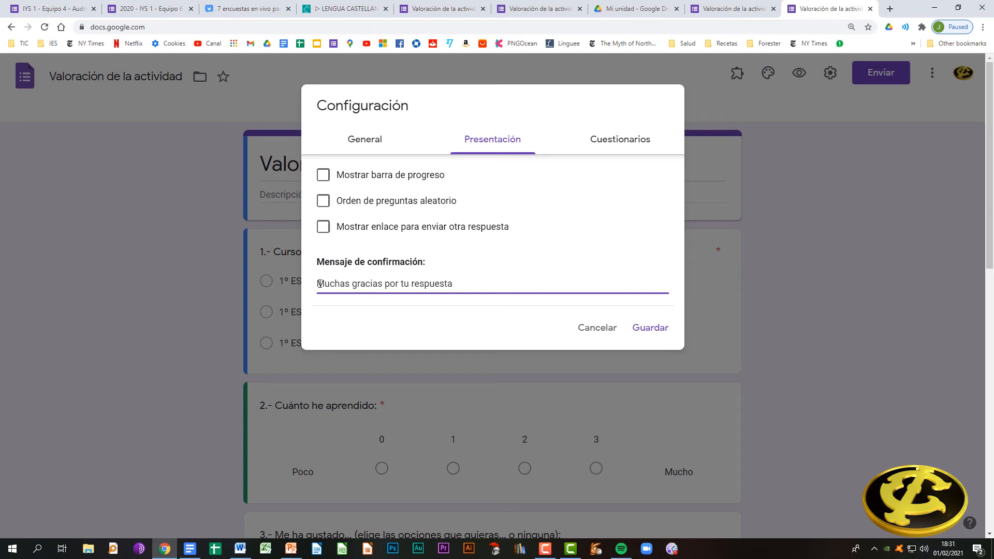
pyautogui.click(651, 328)
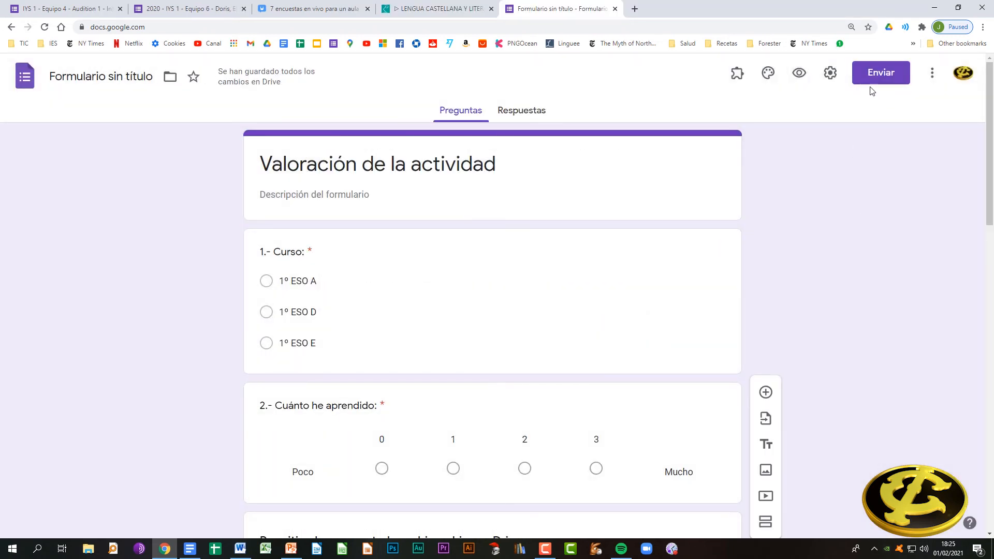
# Choose to send the form through a link and shorten its URL
pyautogui.click(880, 74)
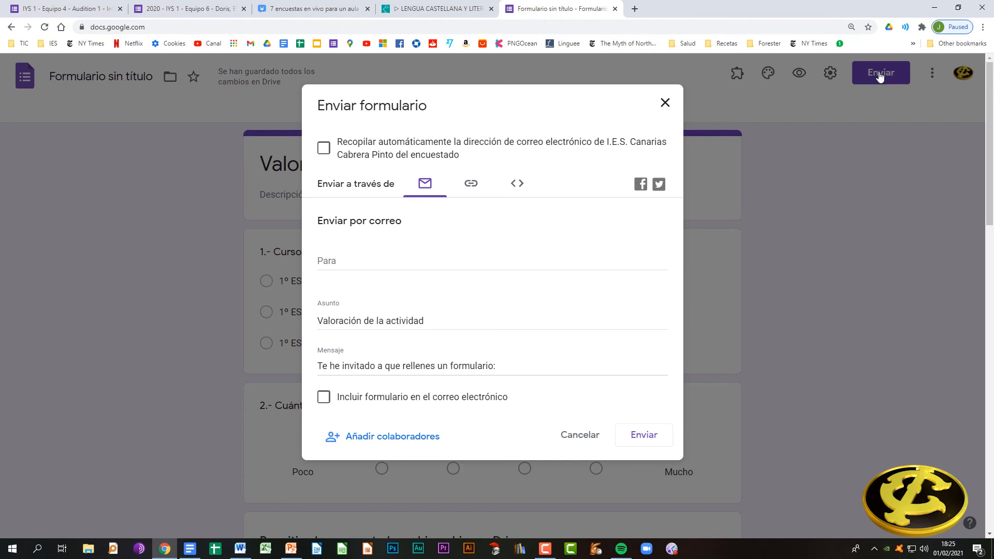
pyautogui.click(471, 184)
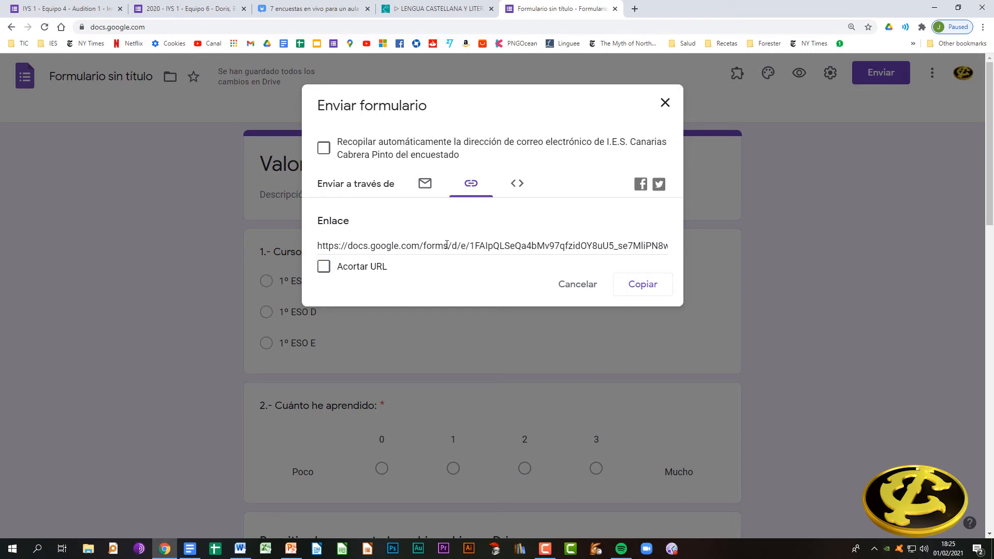
pyautogui.click(324, 267)
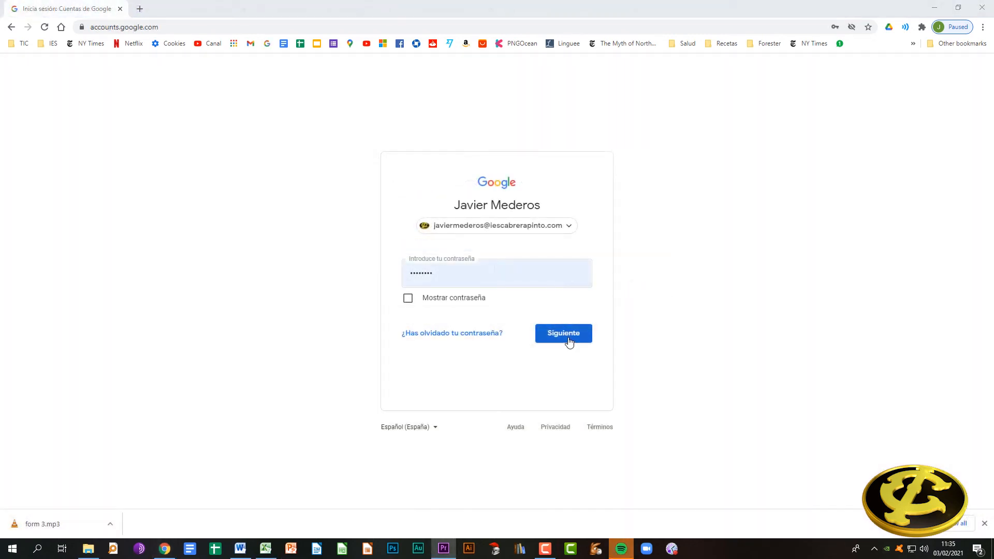
# Sign in to the Google account and open the "Valoración de la actividad" form from Google Forms
pyautogui.click(565, 336)
pyautogui.click(866, 74)
pyautogui.click(815, 253)
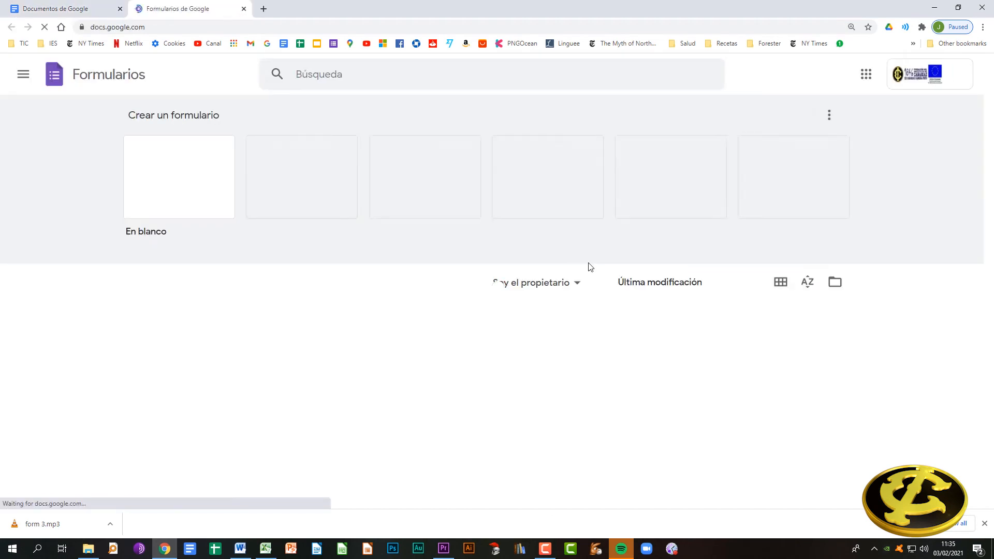
pyautogui.click(238, 332)
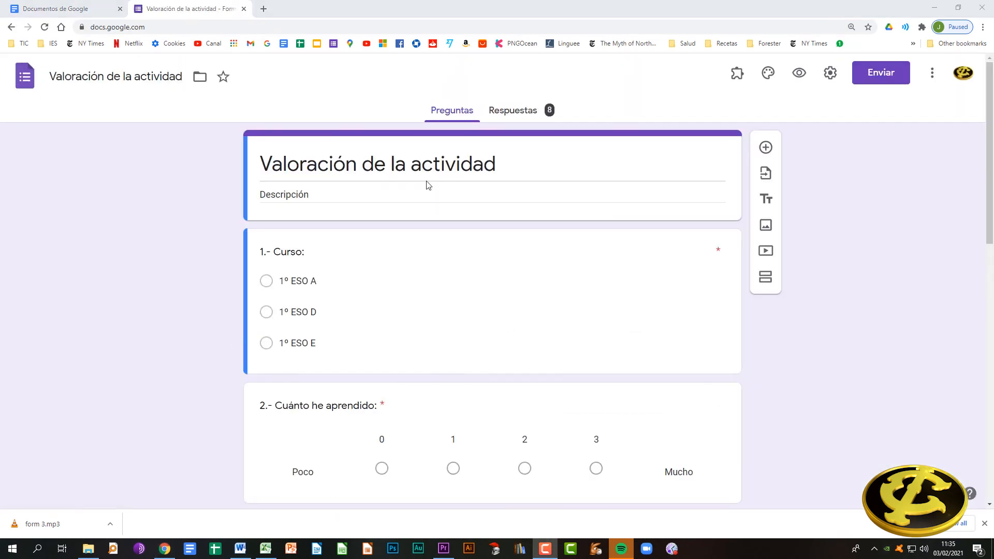
# Review the summary of the survey's responses, from the question 1 chart to the written answers to question 5
pyautogui.click(516, 115)
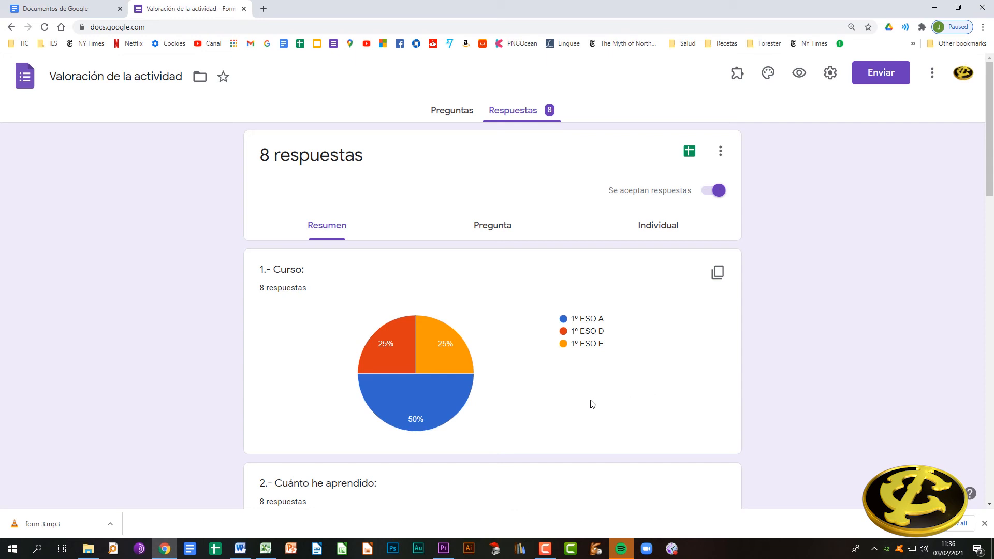
pyautogui.moveTo(423, 387)
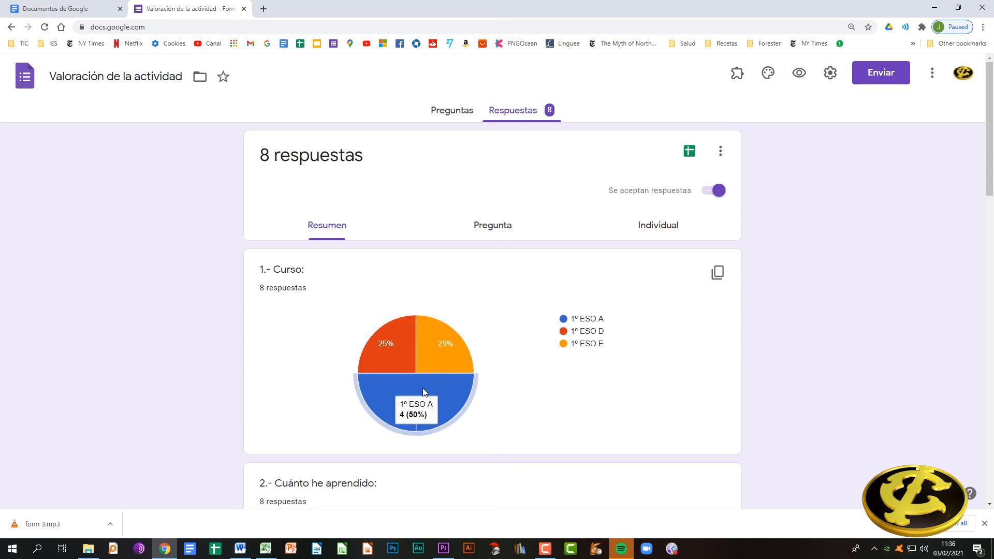
pyautogui.scroll(-5, 901, 393)
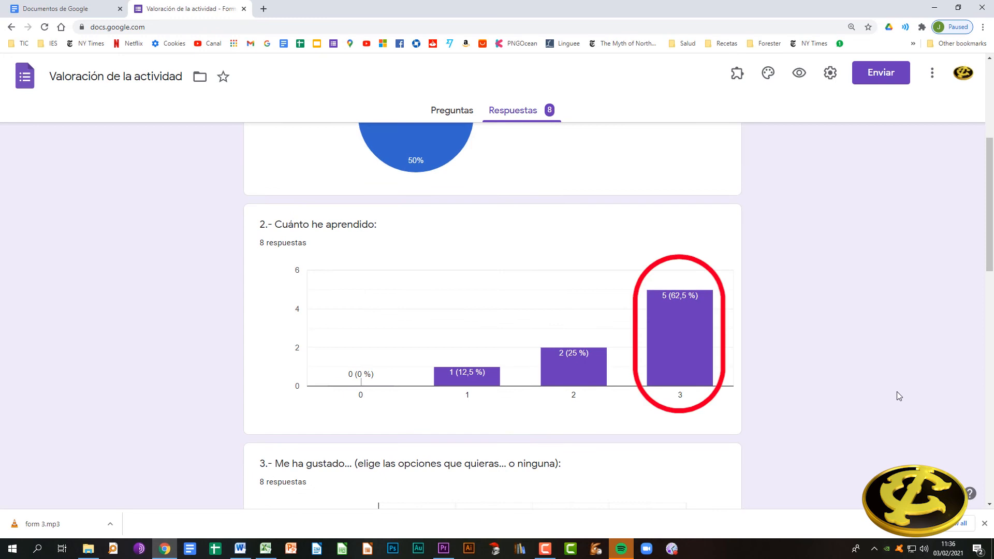
pyautogui.scroll(-5, 897, 391)
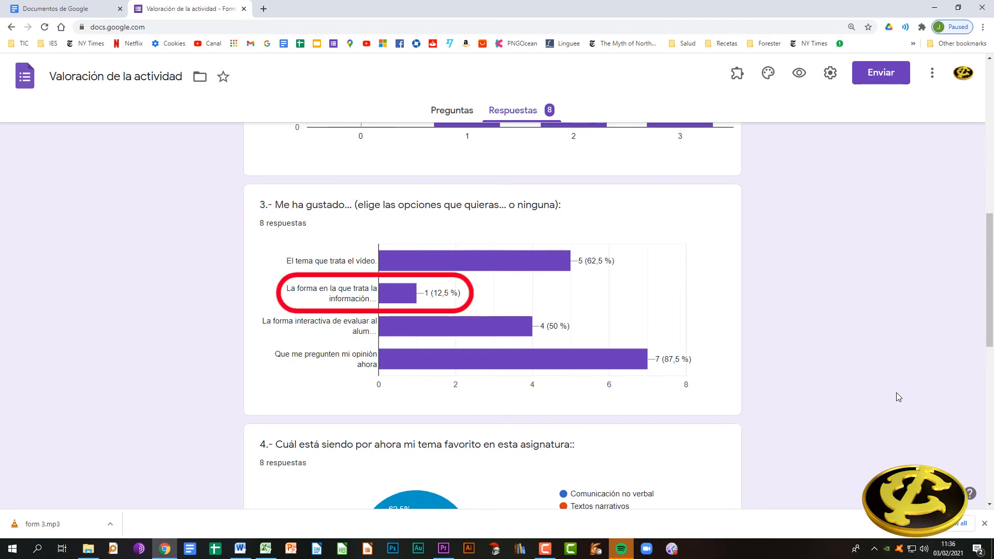
pyautogui.scroll(-4, 896, 392)
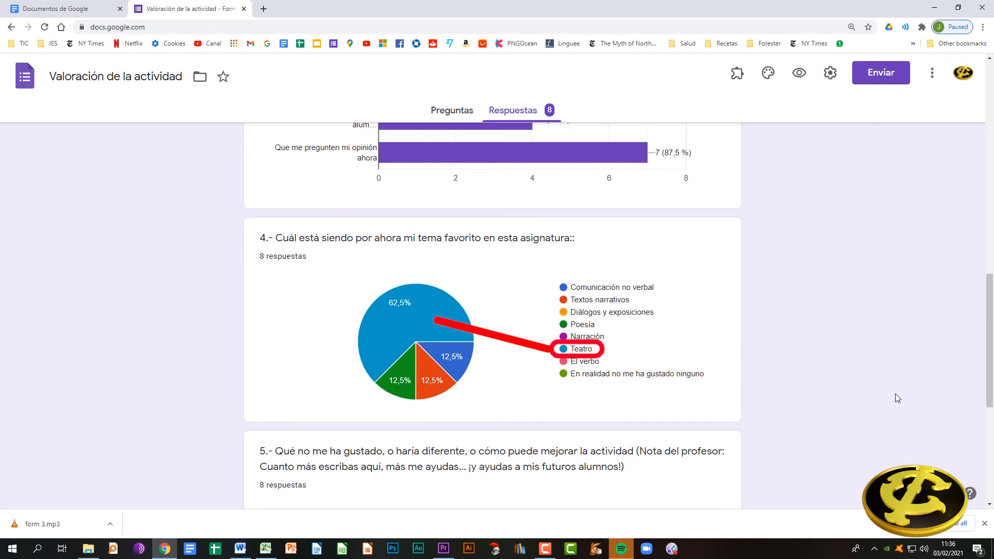
pyautogui.scroll(-6, 896, 397)
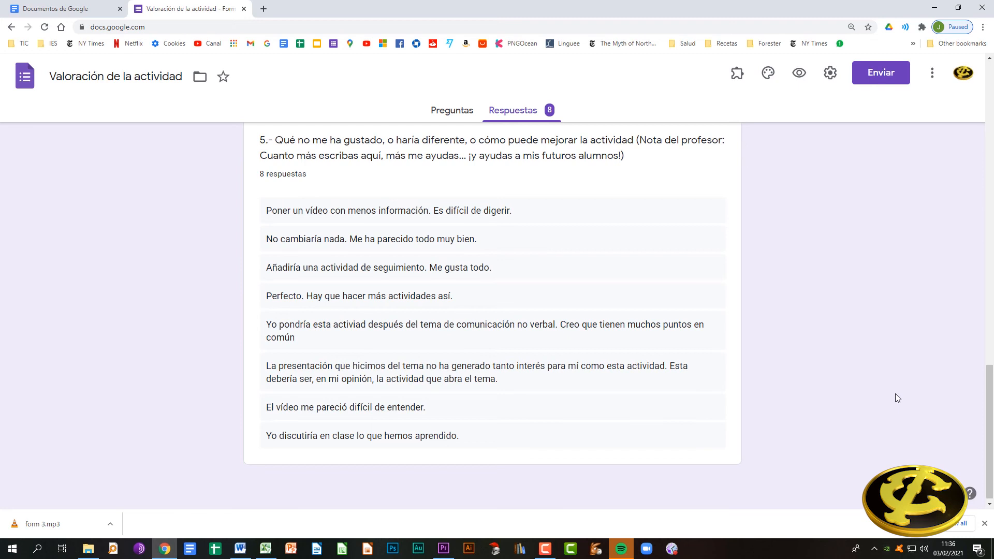
pyautogui.scroll(15, 896, 391)
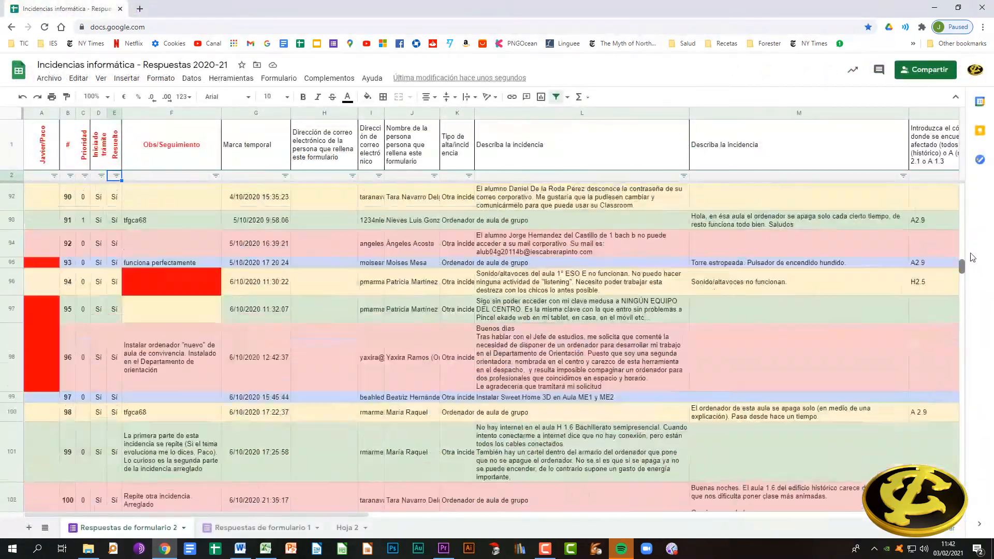
# Look through the rows and columns of the "Incidencias informática - Respuestas 2020-21" response spreadsheet
pyautogui.moveTo(962, 266); pyautogui.dragTo(959, 428)
pyautogui.moveTo(208, 515); pyautogui.dragTo(567, 514)
pyautogui.moveTo(567, 514); pyautogui.dragTo(731, 512)
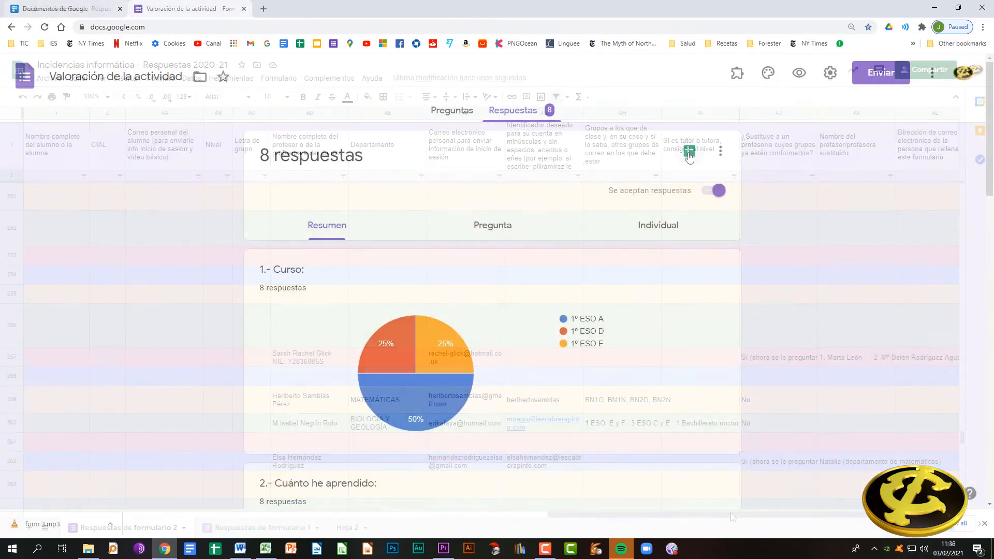
# Open the survey's responses in a Google Sheets spreadsheet
pyautogui.click(689, 151)
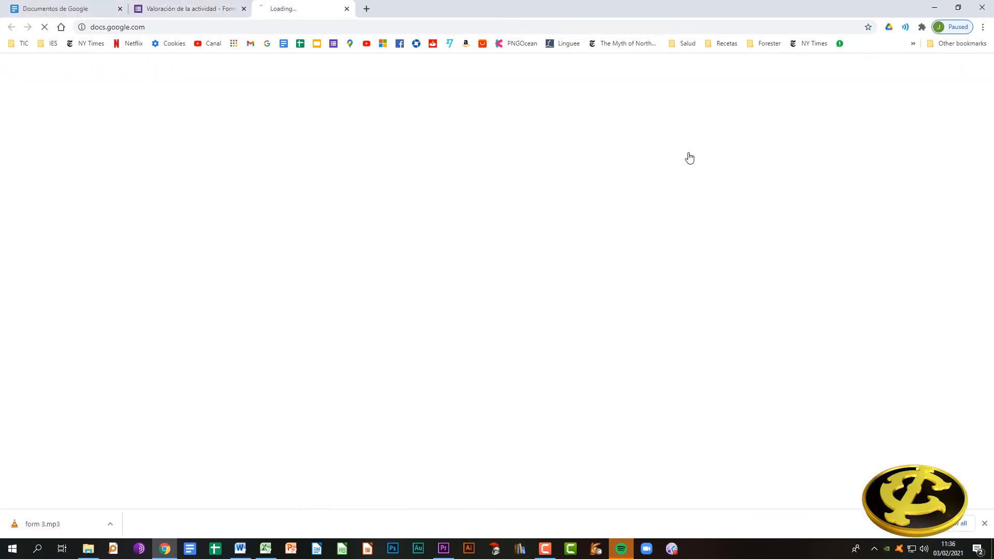